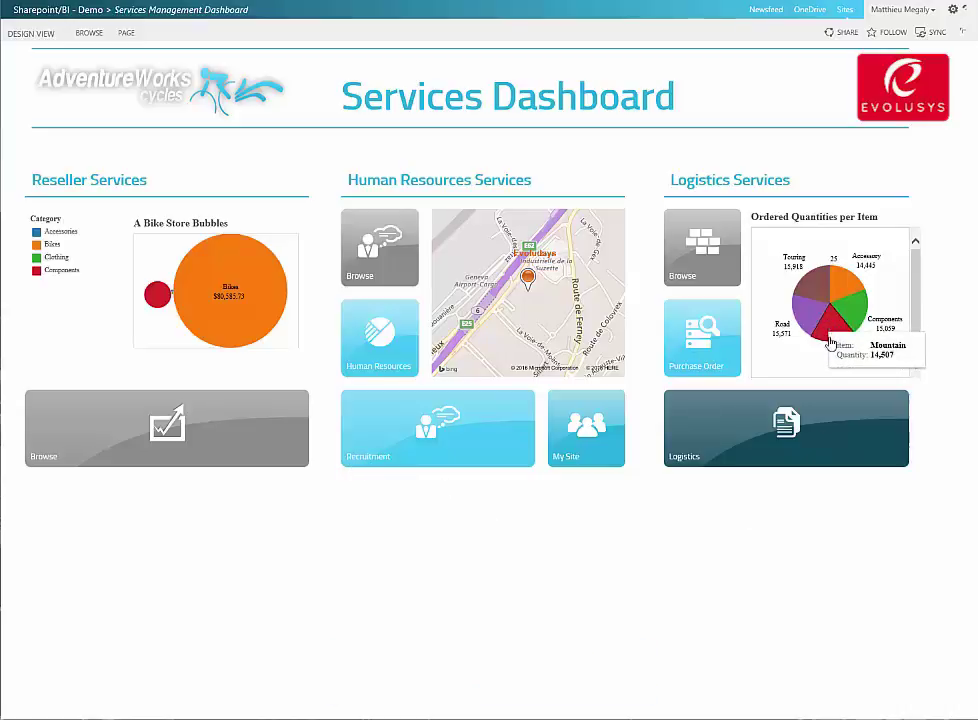
mouse_move(271, 316)
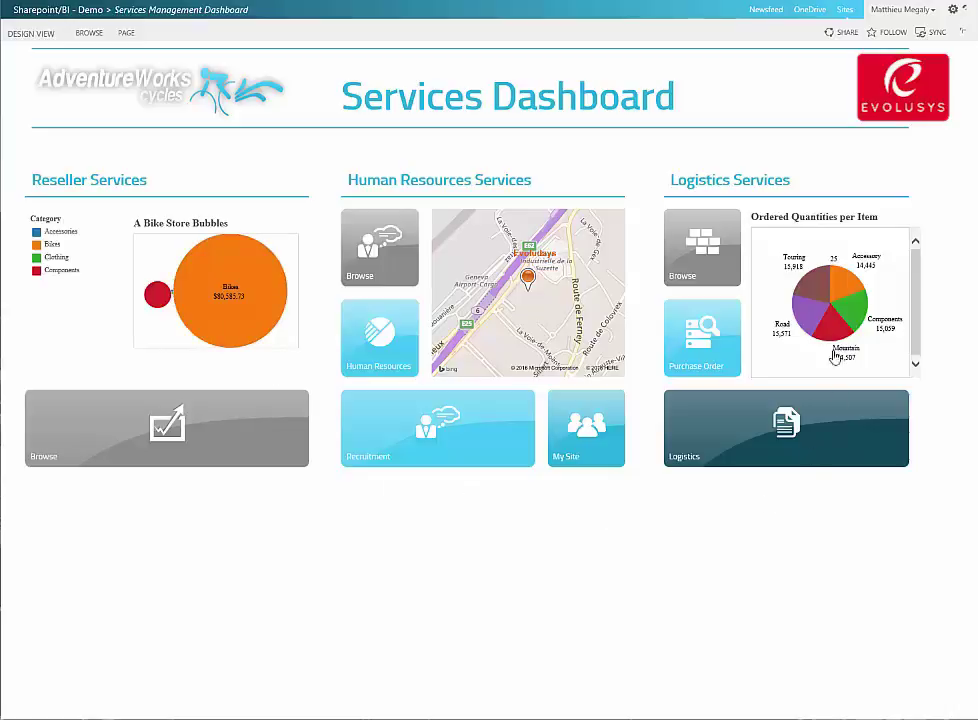
right_click(801, 201)
left_click(821, 161)
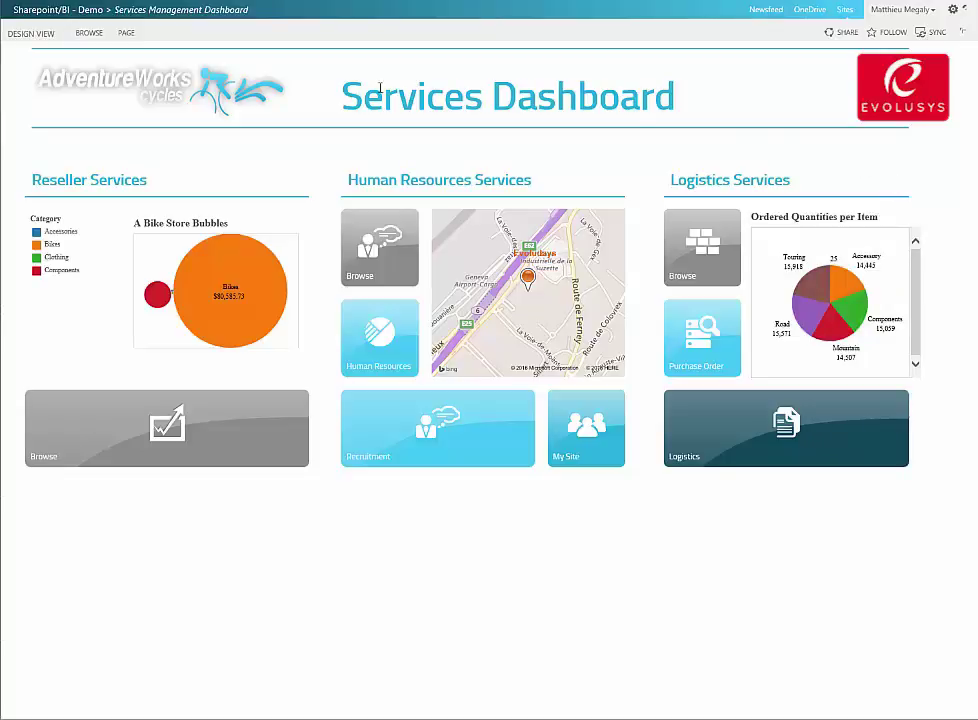
- Start a new Big Event Request from the list of all requests on the Reseller Services dashboard
mouse_move(208, 357)
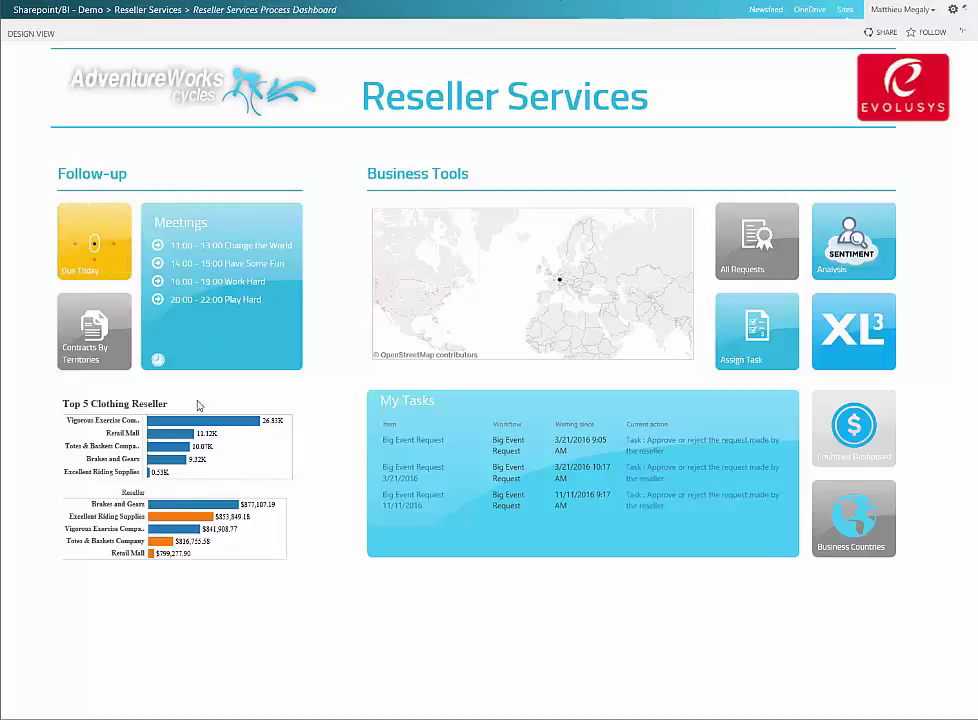
mouse_move(180, 523)
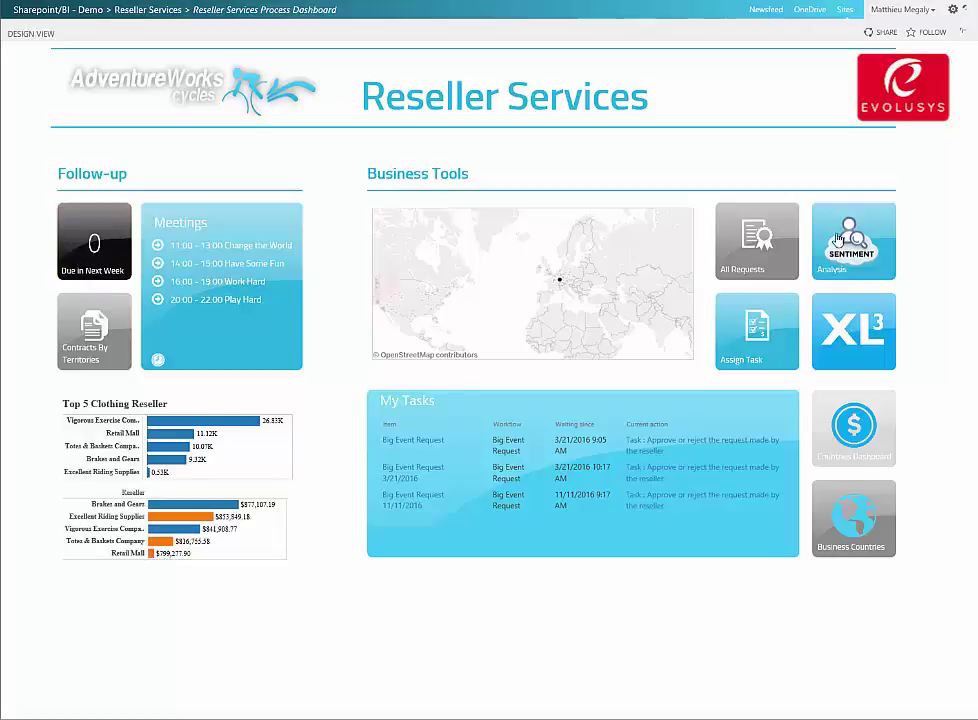
left_click(770, 237)
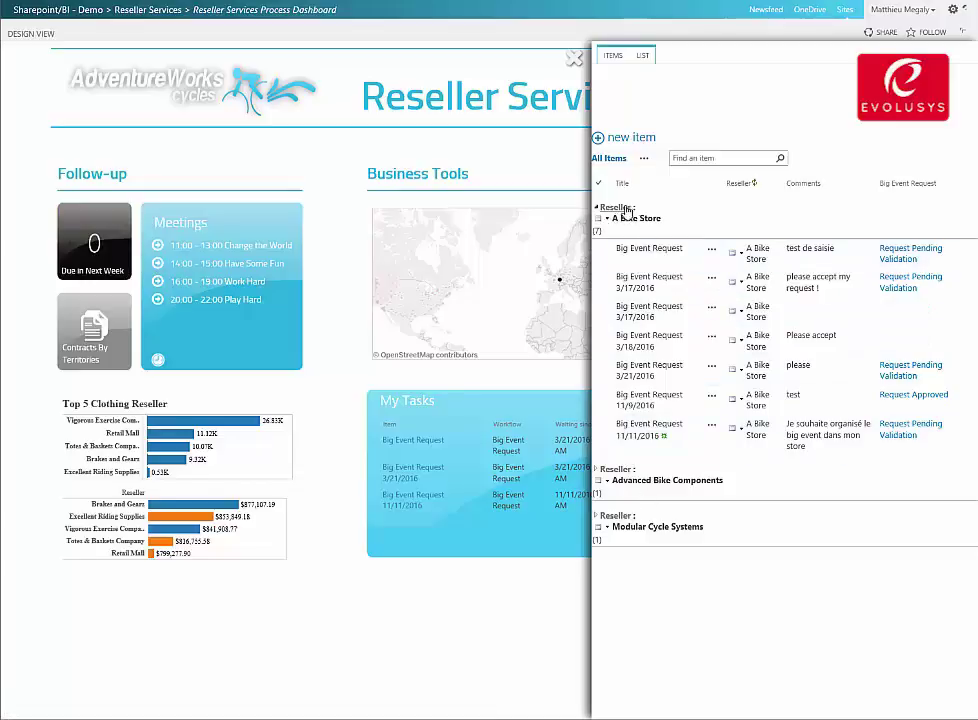
left_click(624, 143)
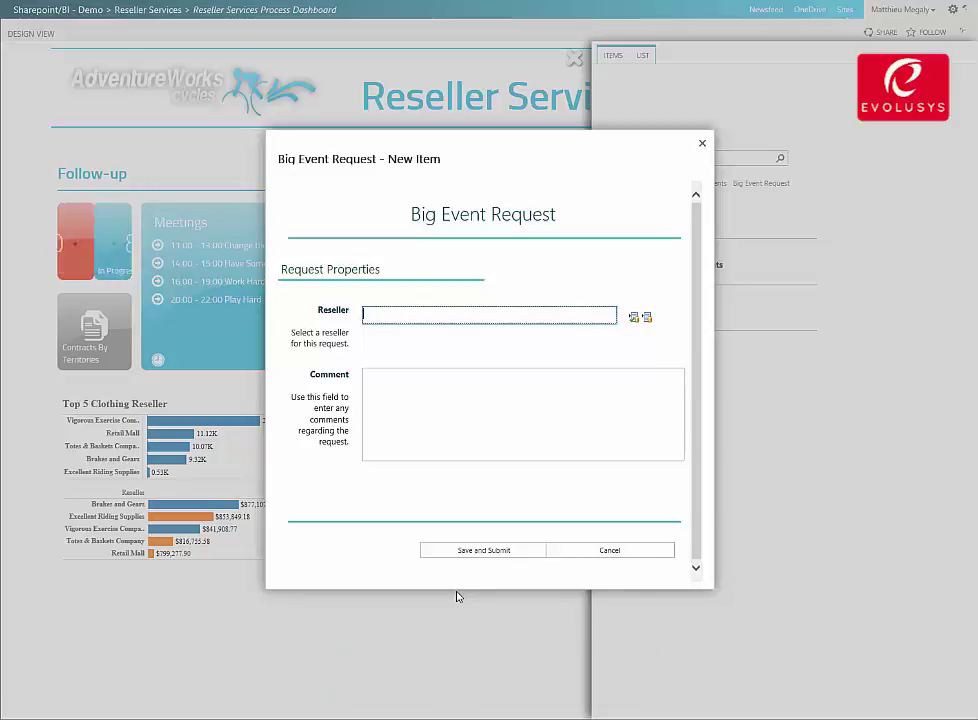
- Choose A Bike Store from the reseller records as the reseller for the new request
left_click(646, 319)
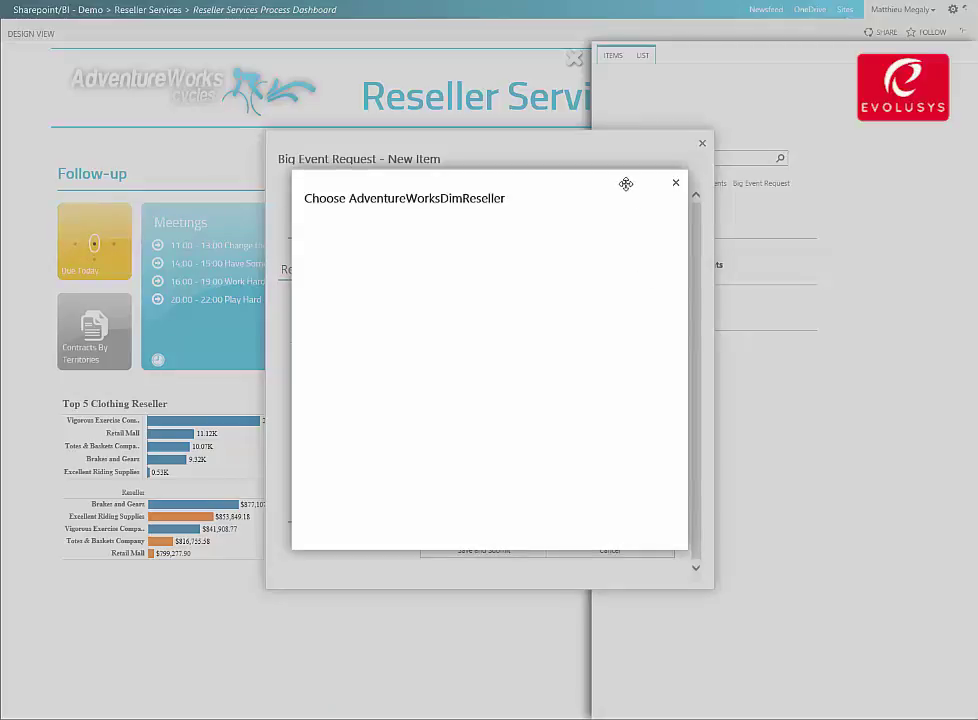
left_click_drag(587, 167, 912, 178)
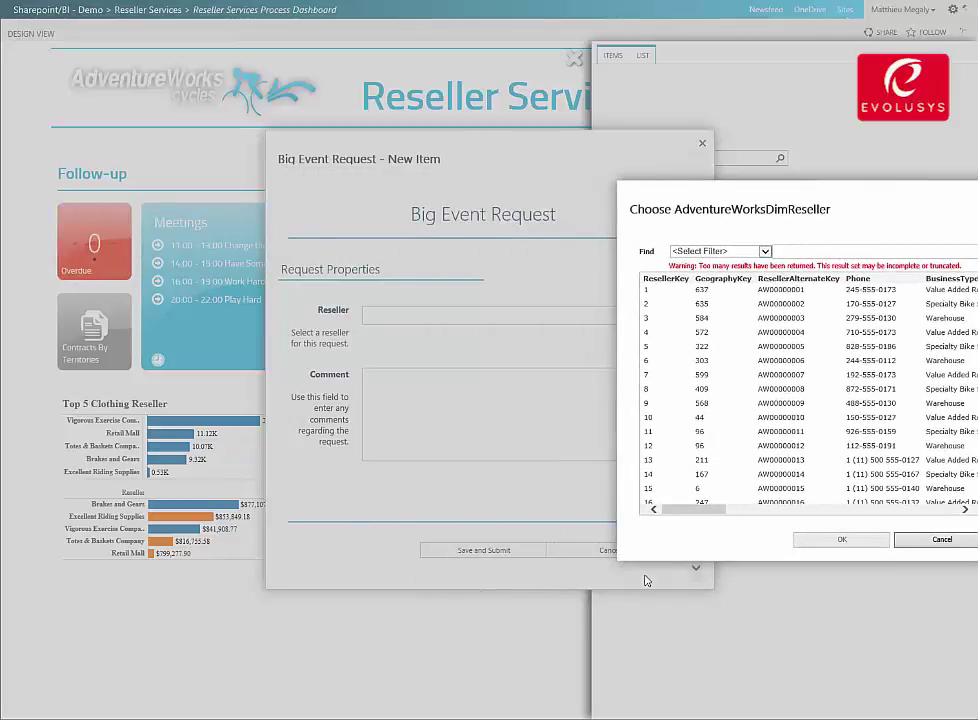
left_click_drag(656, 202, 360, 196)
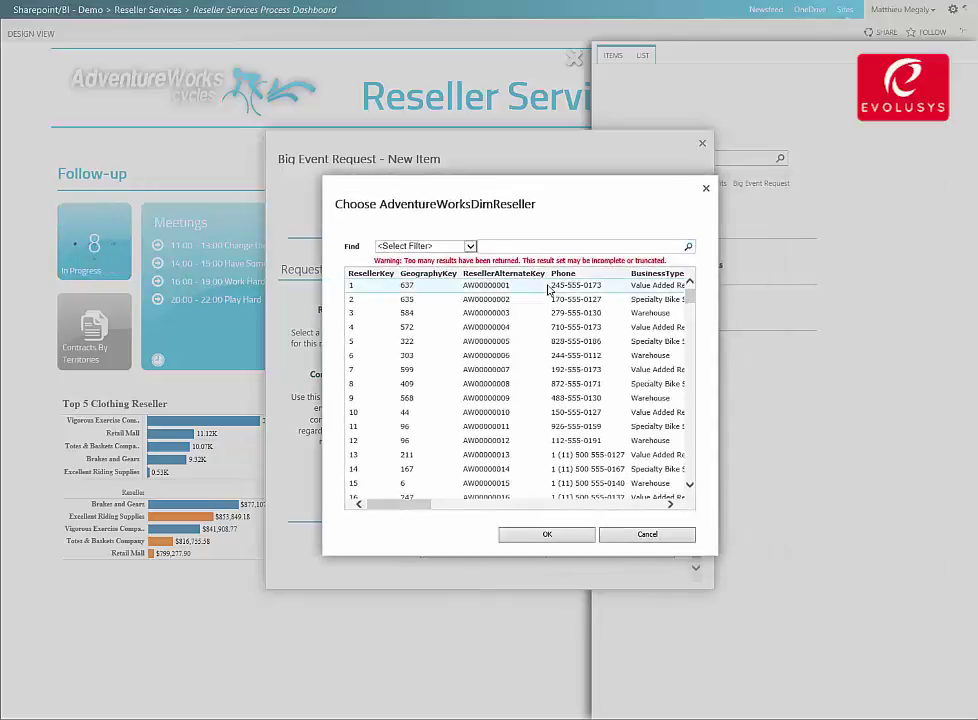
double_click(548, 289)
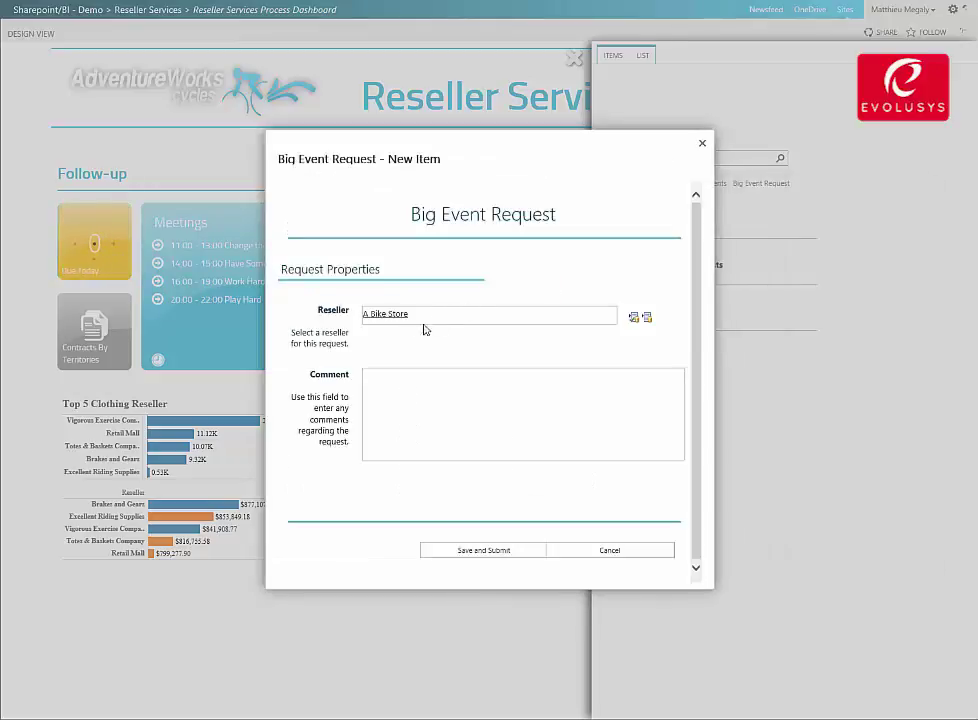
- Submit the request with the comment "Demande de big event pour célébrer un nouveau produit" and close the requests list
left_click(445, 411)
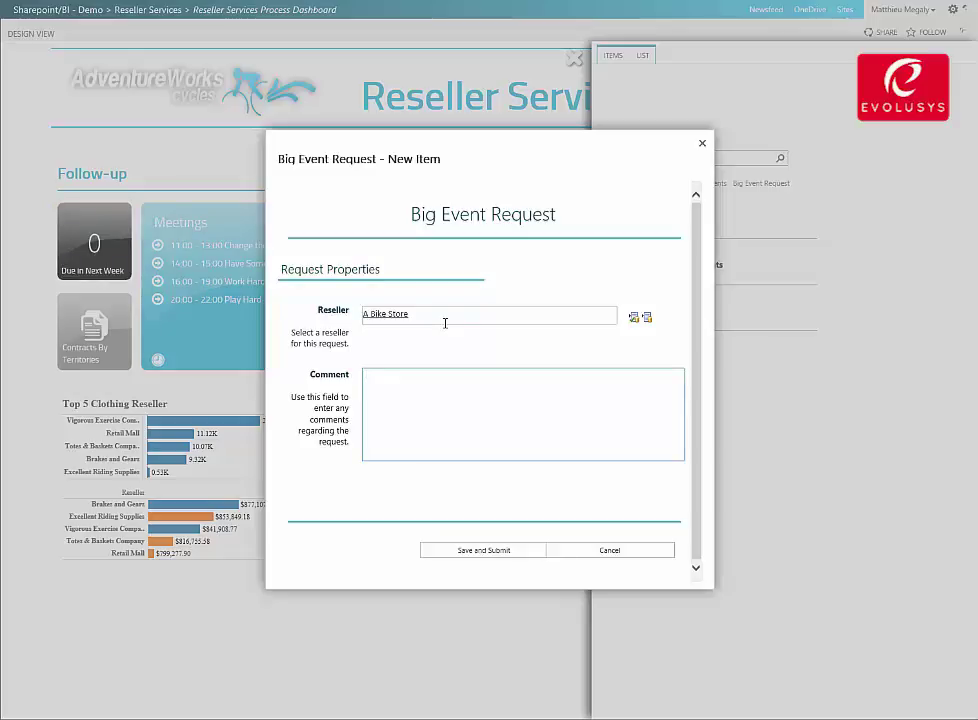
type("D")
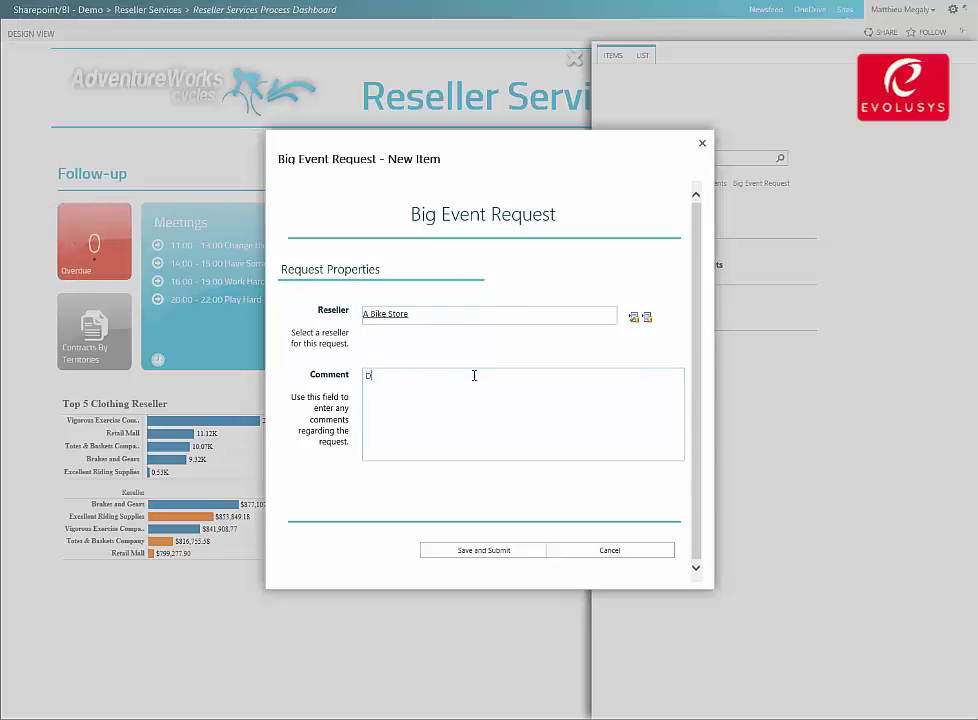
type("emande de big event p")
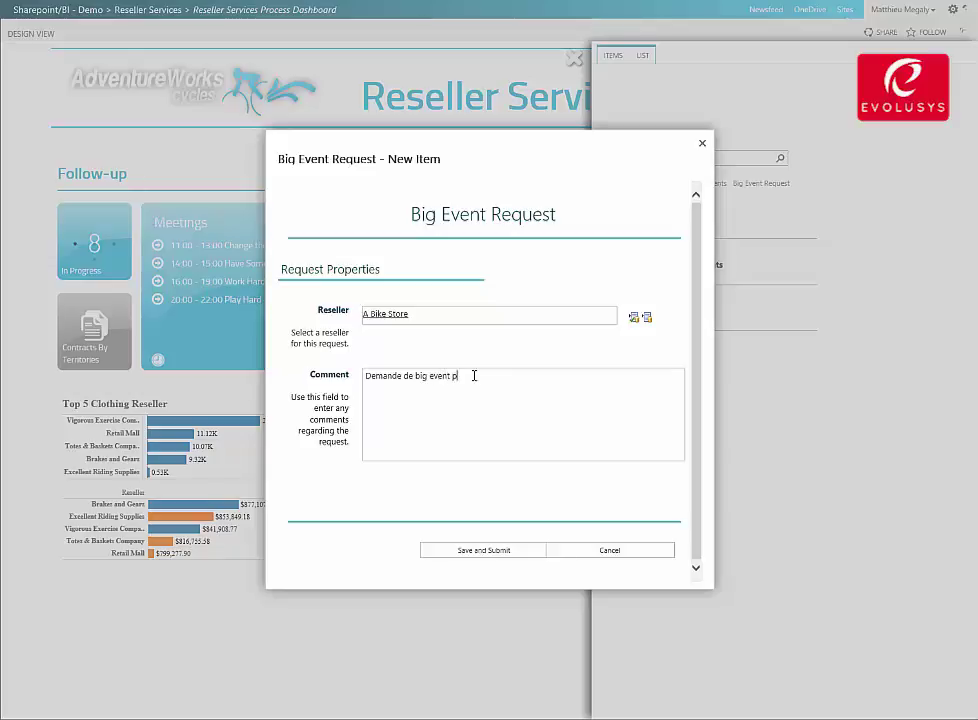
type("our célé")
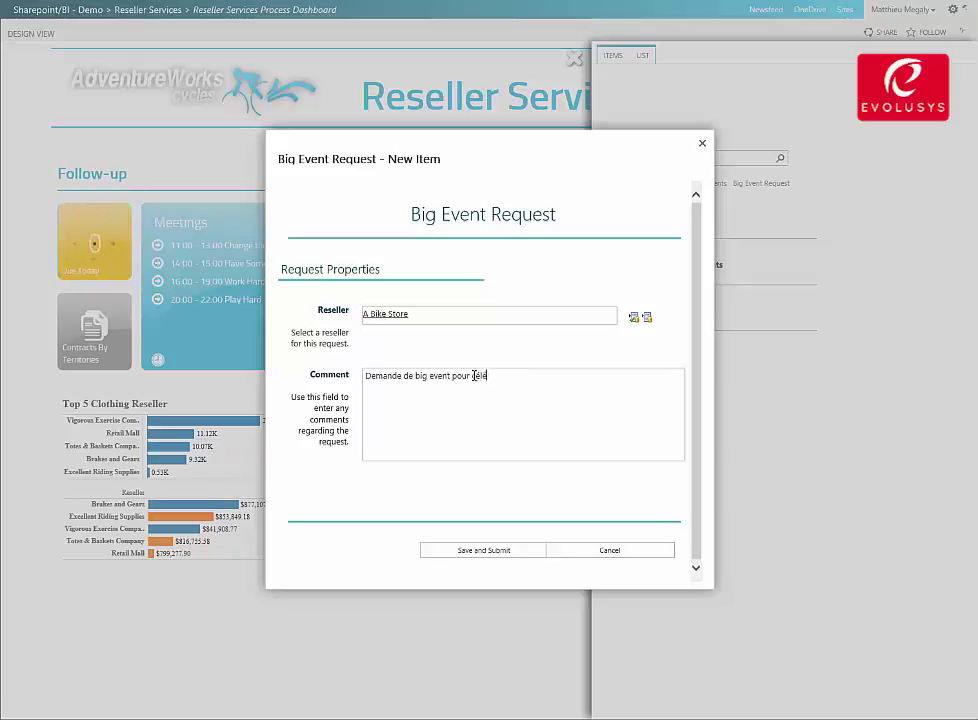
type("brer un nouveau pr")
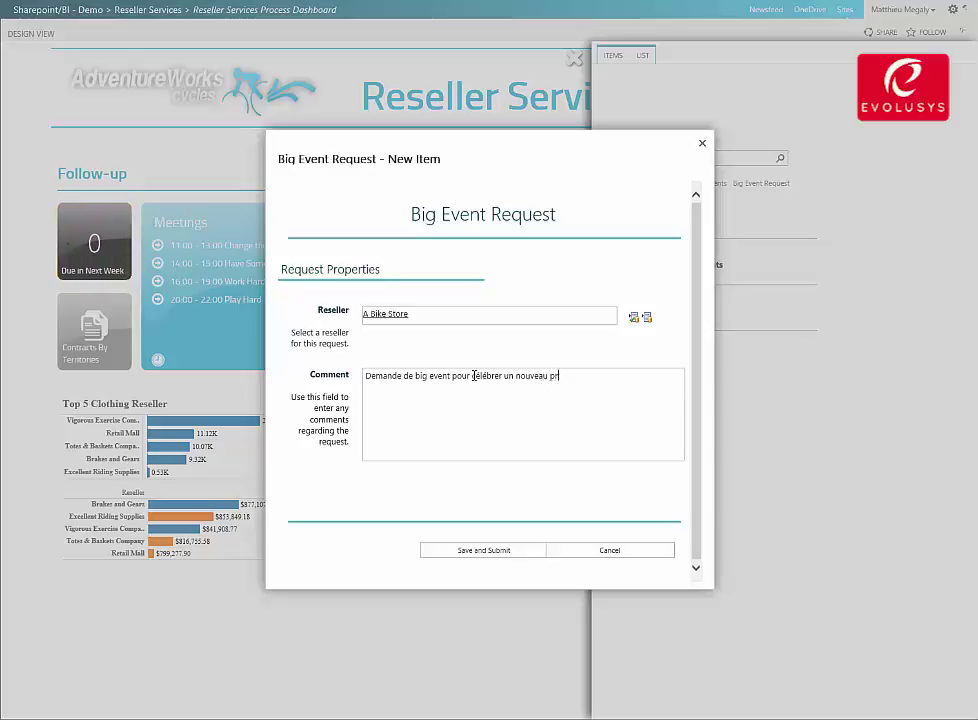
type("oduit")
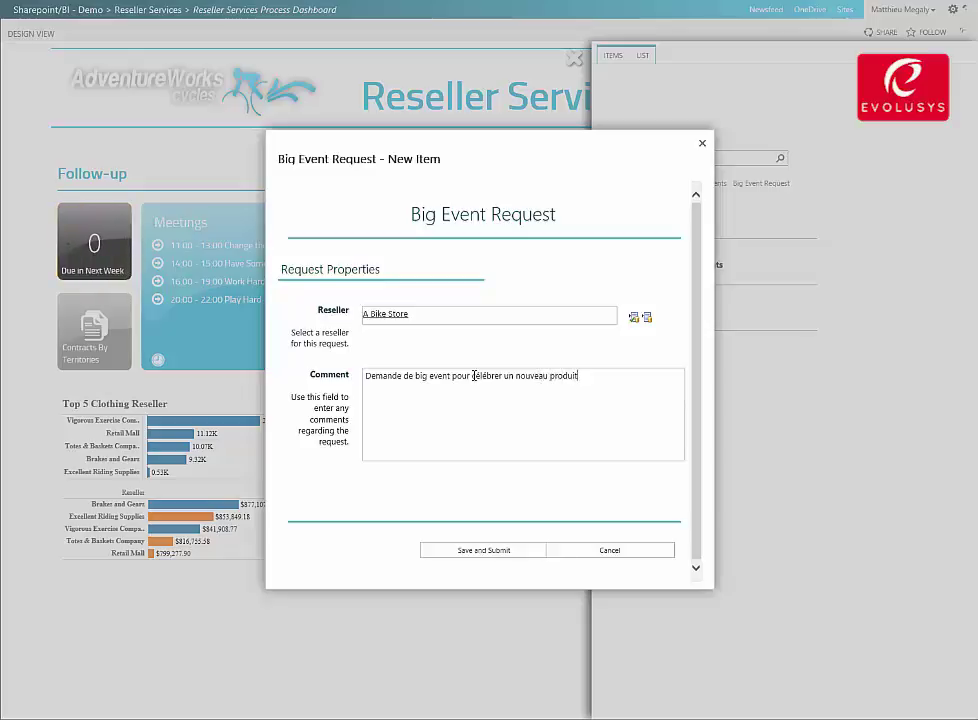
left_click(480, 551)
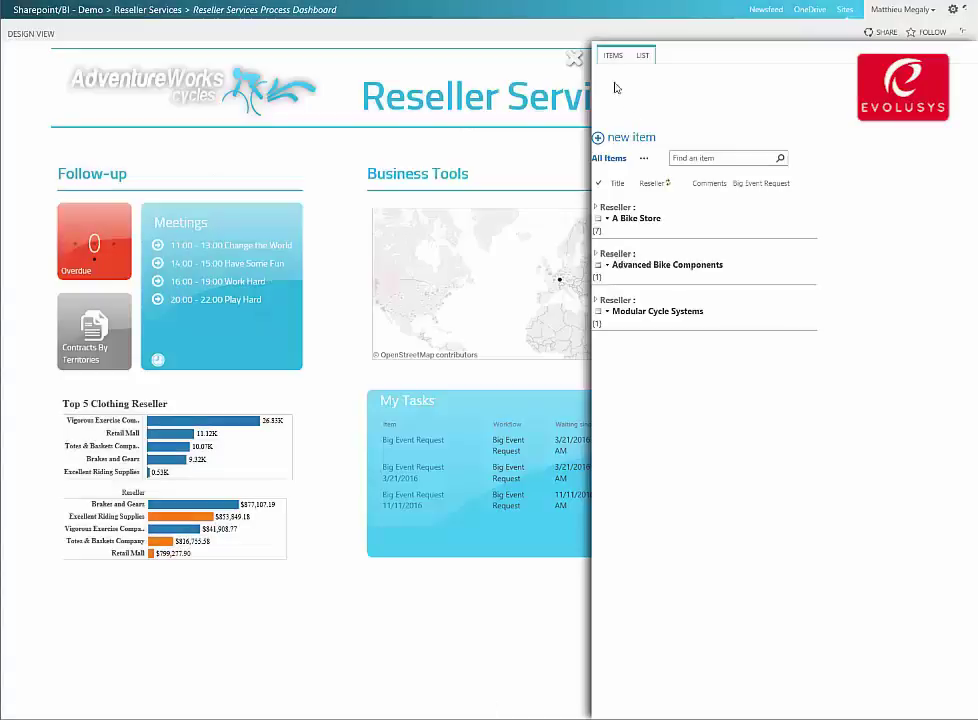
left_click(573, 60)
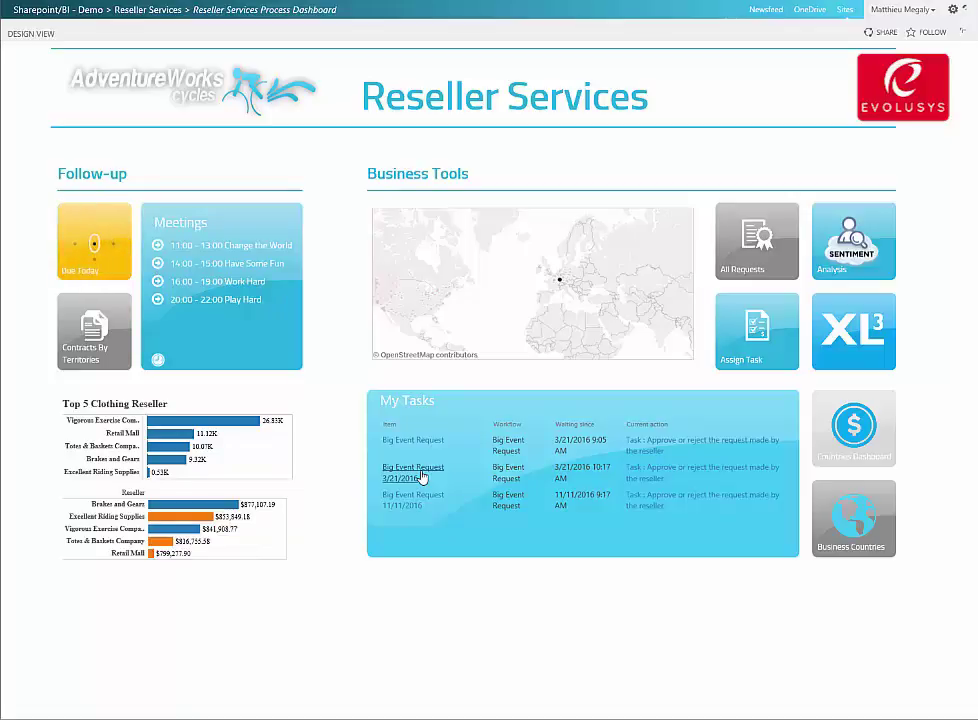
- Open the Big Event Request 11/11/2016 task and set the reseller of its decision-making charts to Closeout Boutique
left_click(414, 507)
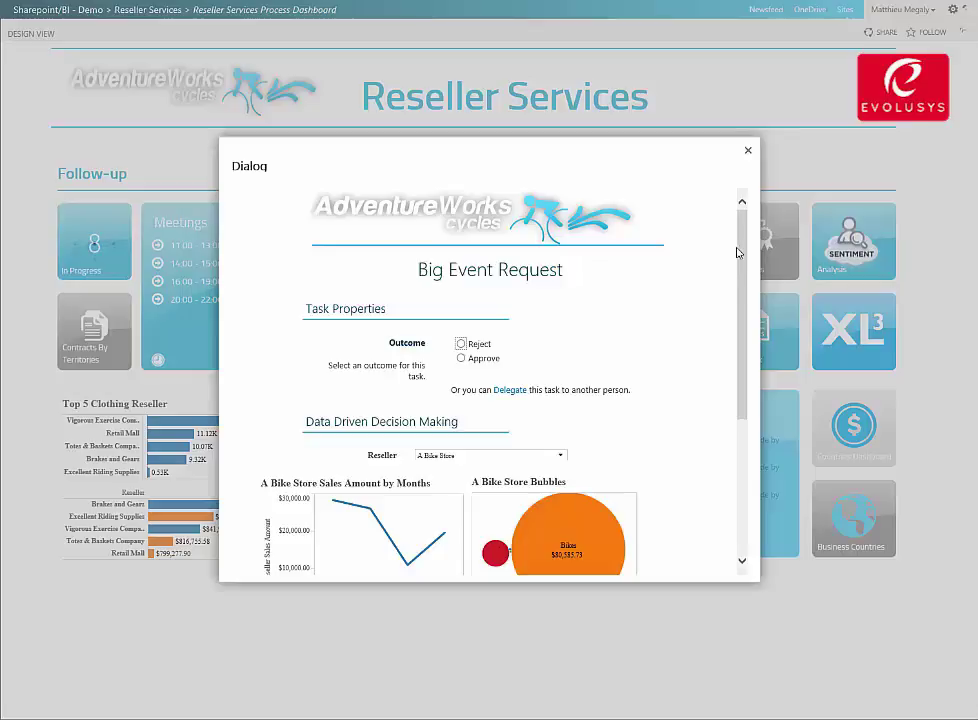
left_click_drag(742, 247, 740, 327)
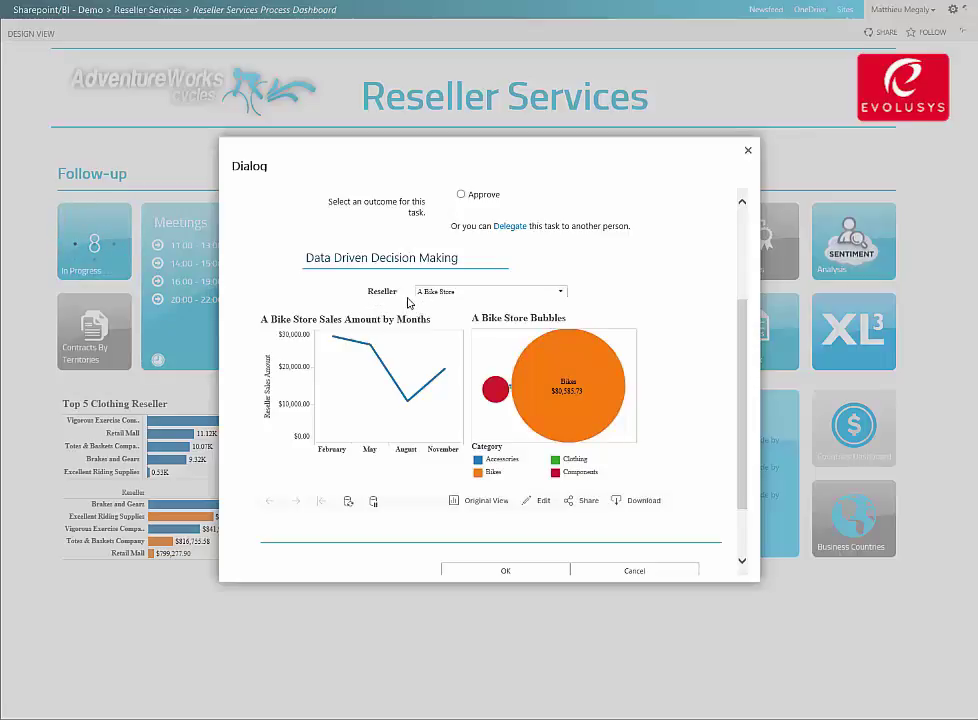
left_click(463, 293)
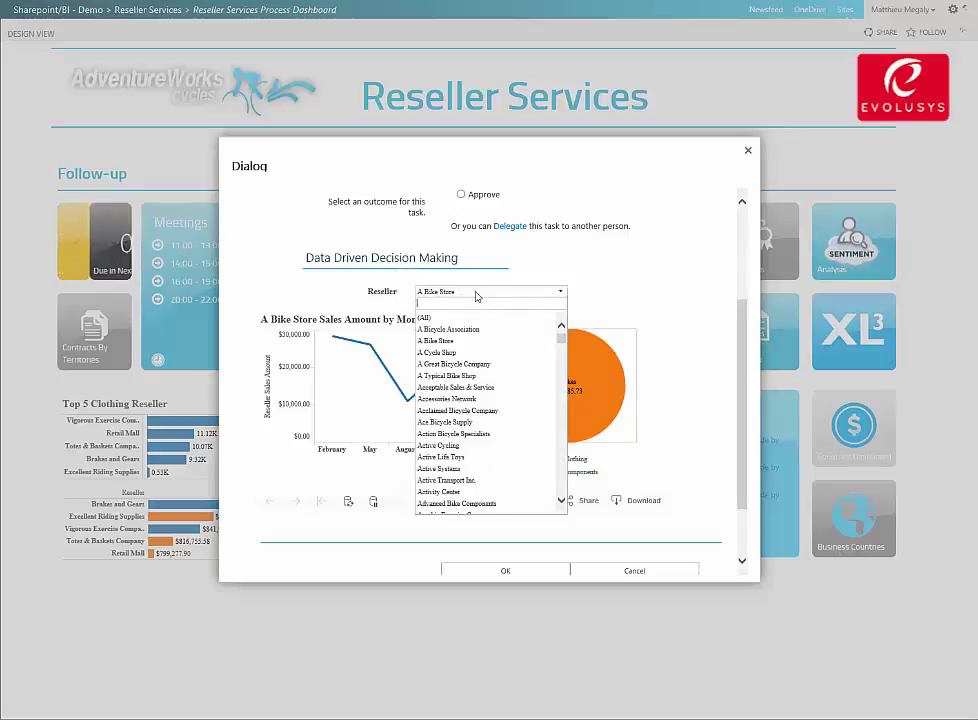
scroll(559, 342, "down", 20)
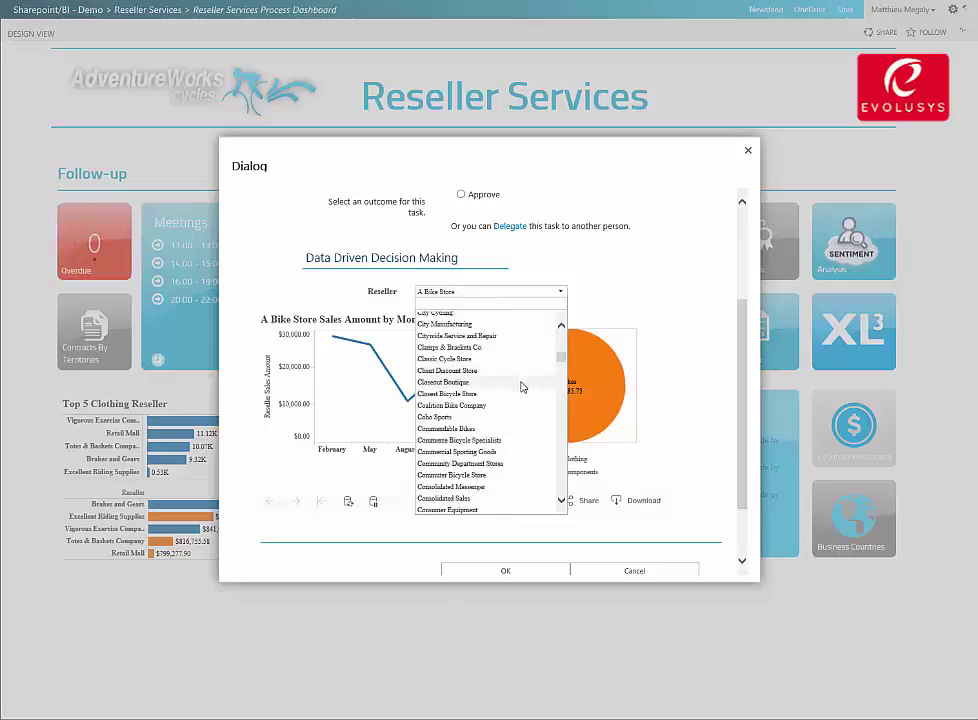
left_click(521, 383)
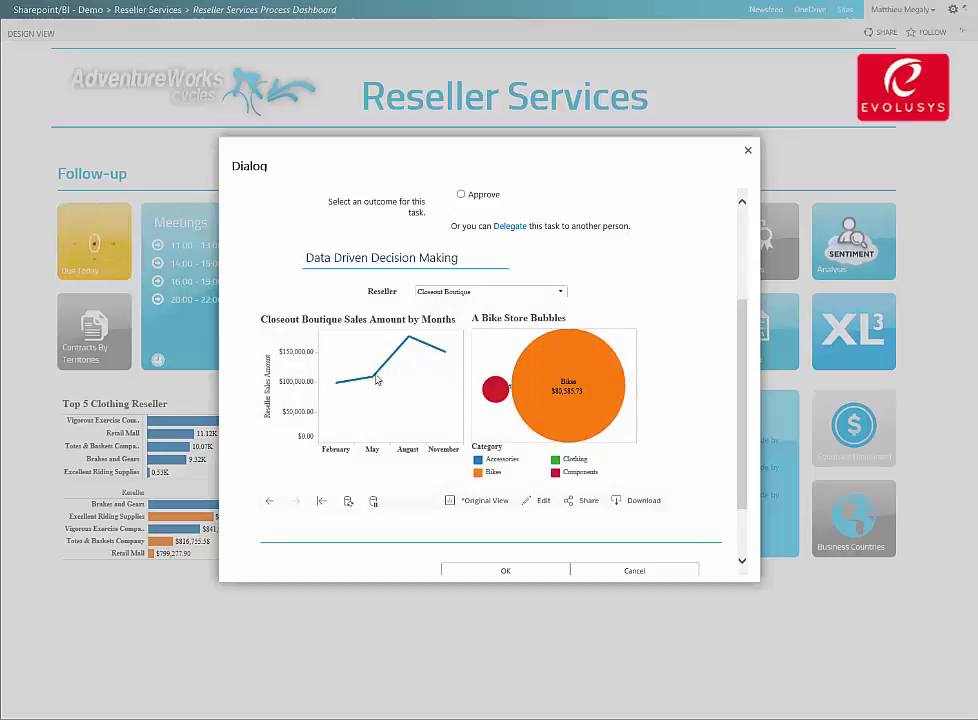
mouse_move(548, 368)
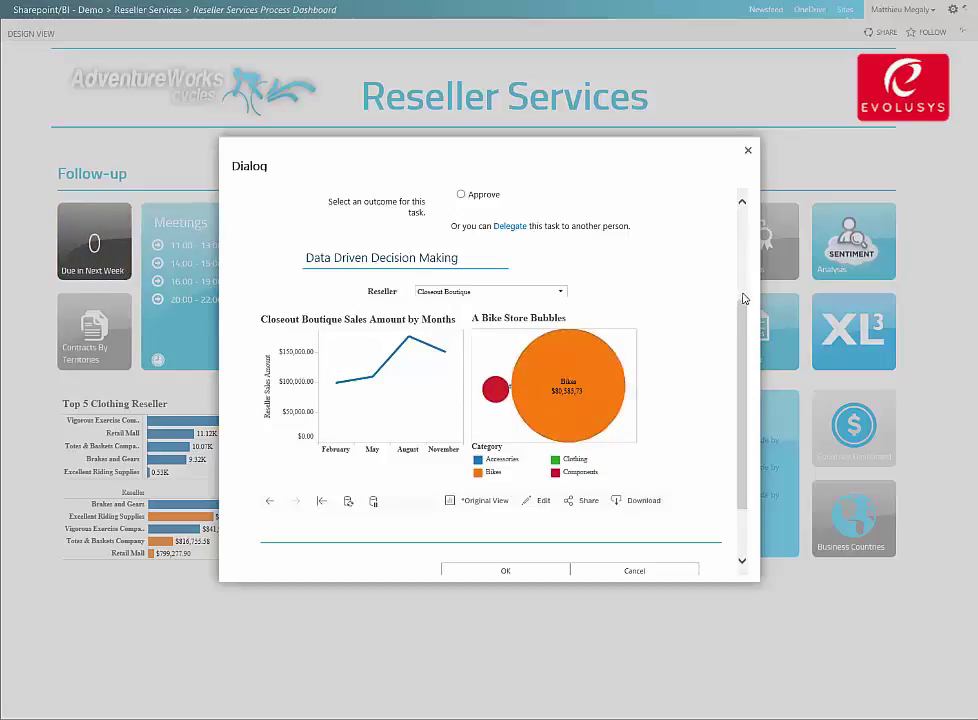
- Set the task outcome to Approve, submit it and close the task dialog
left_click_drag(743, 312, 743, 271)
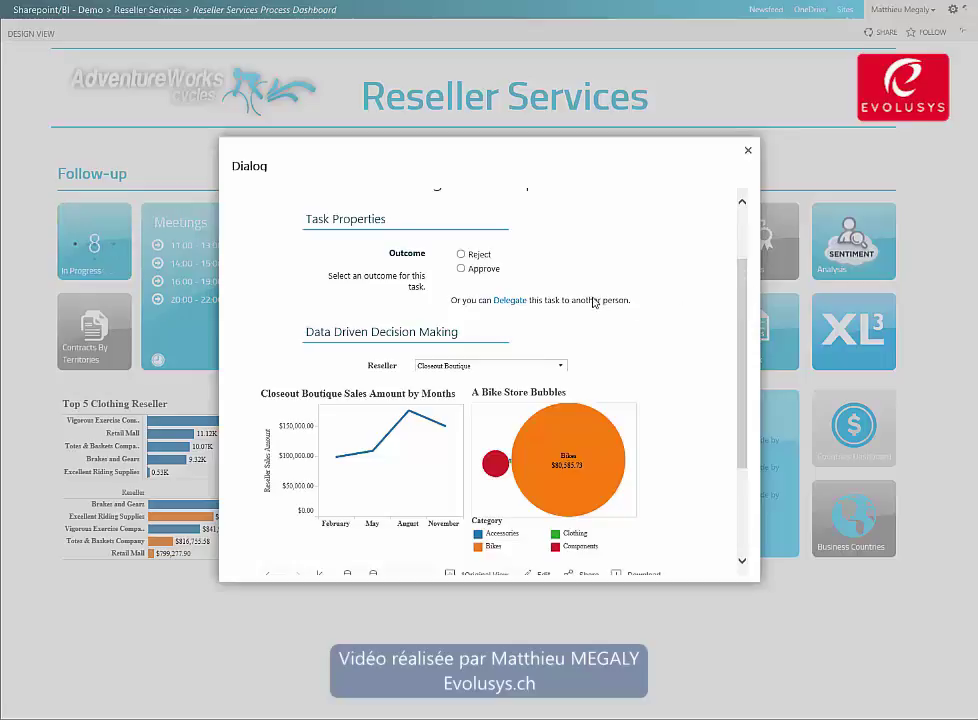
left_click(468, 270)
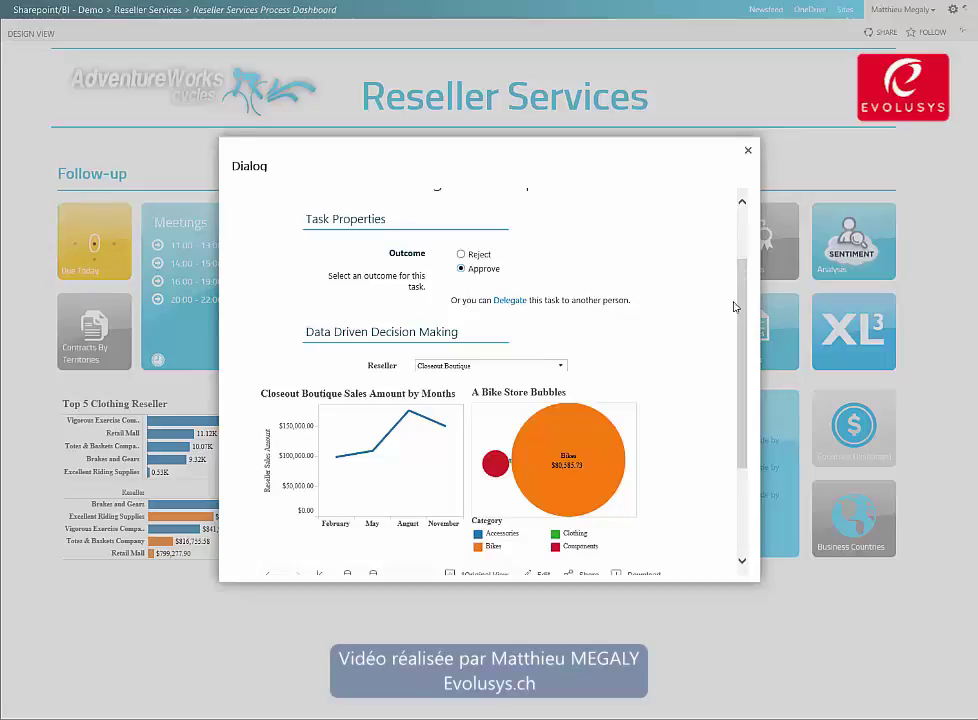
scroll(676, 413, "down", 3)
left_click(505, 510)
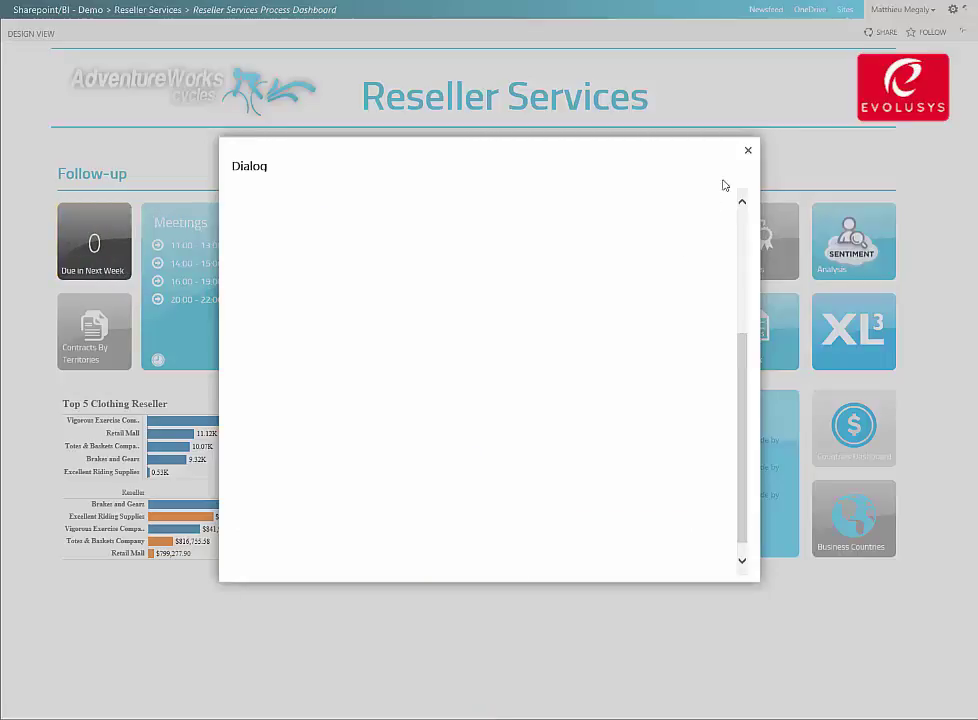
left_click(748, 153)
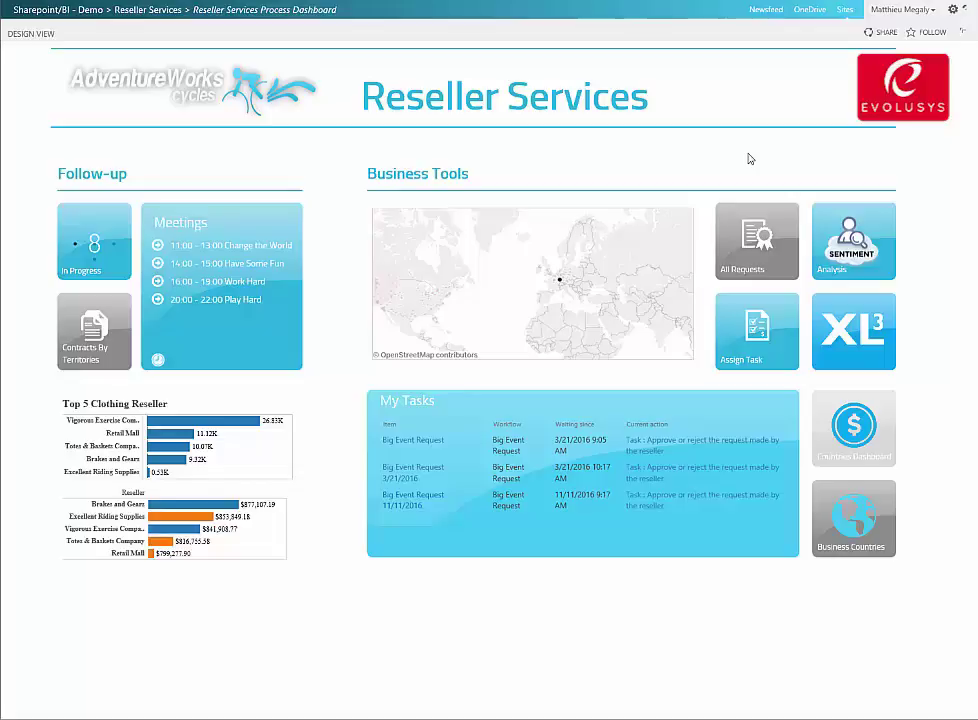
- Search SharePoint for Germany from the Saarlouis point on the Business Tools map
mouse_move(578, 325)
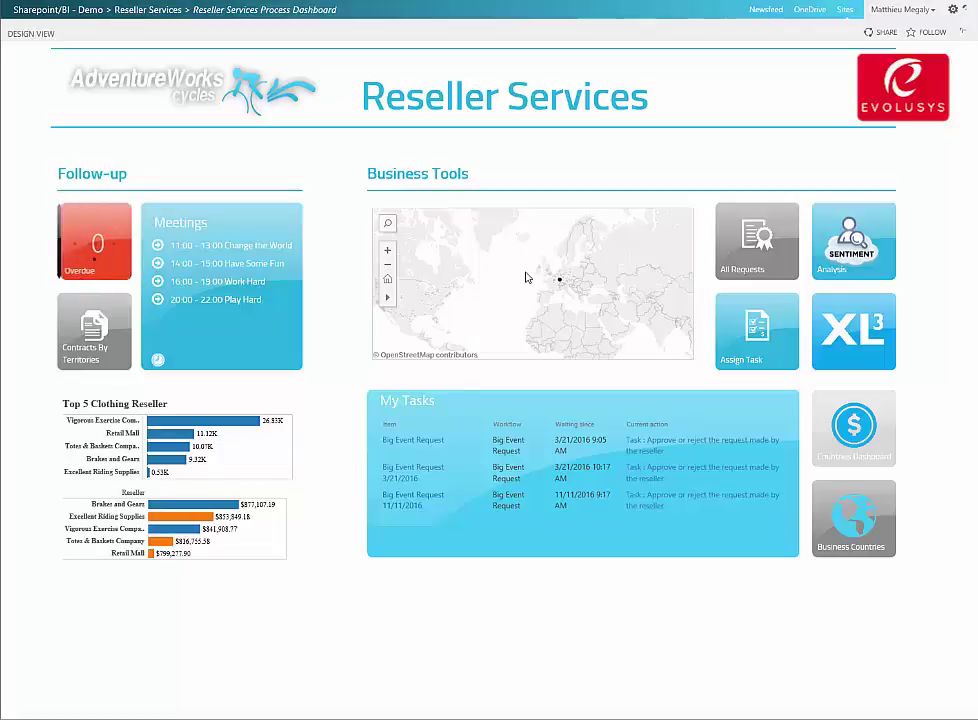
mouse_move(557, 287)
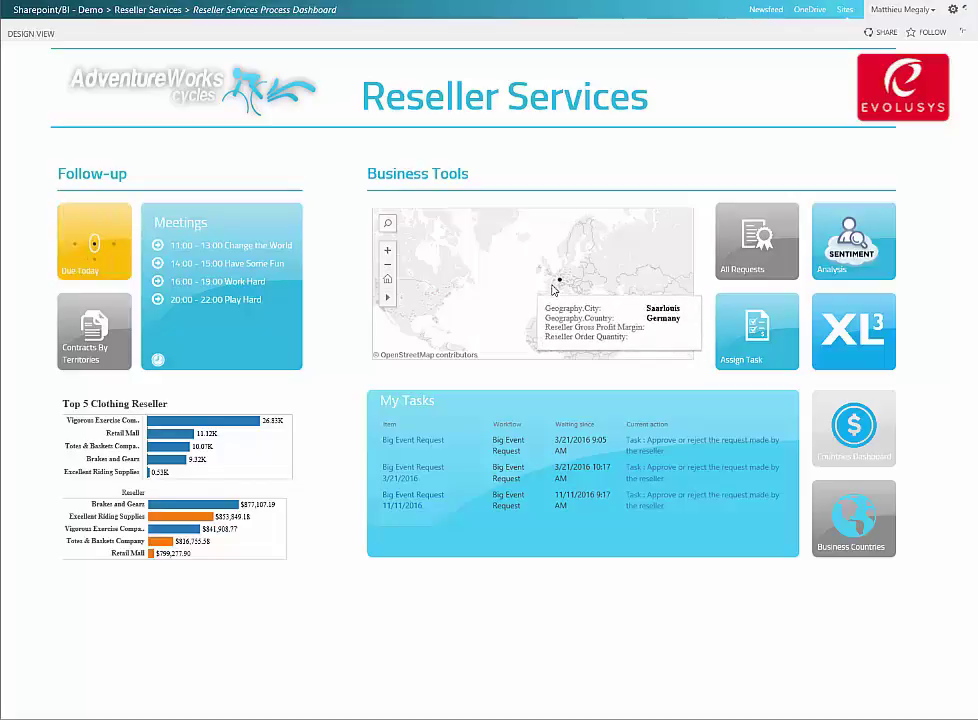
left_click(553, 289)
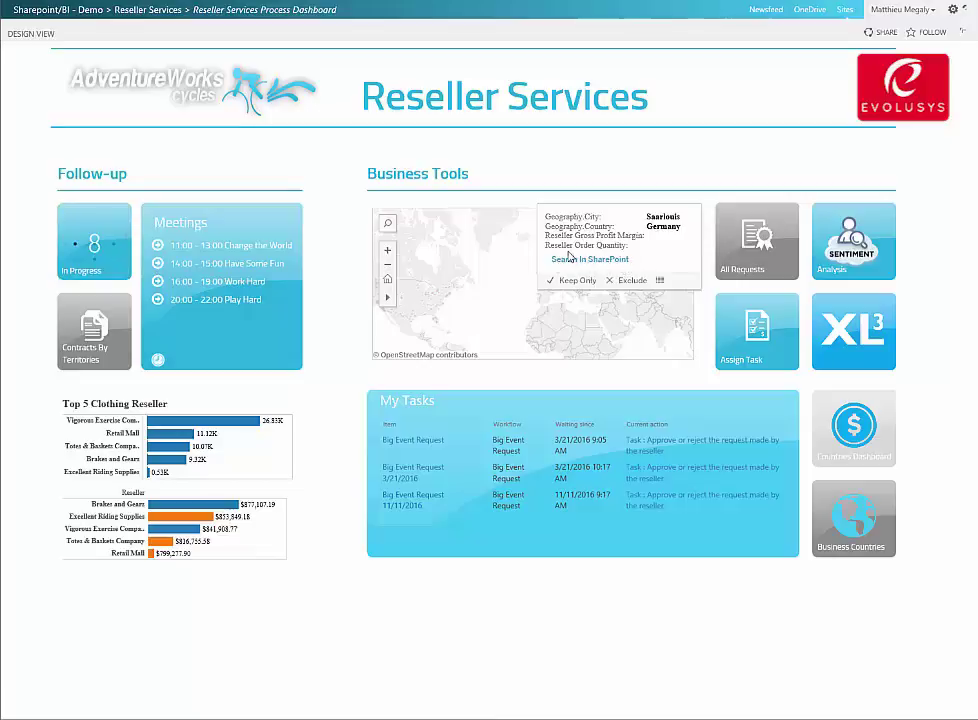
left_click(586, 260)
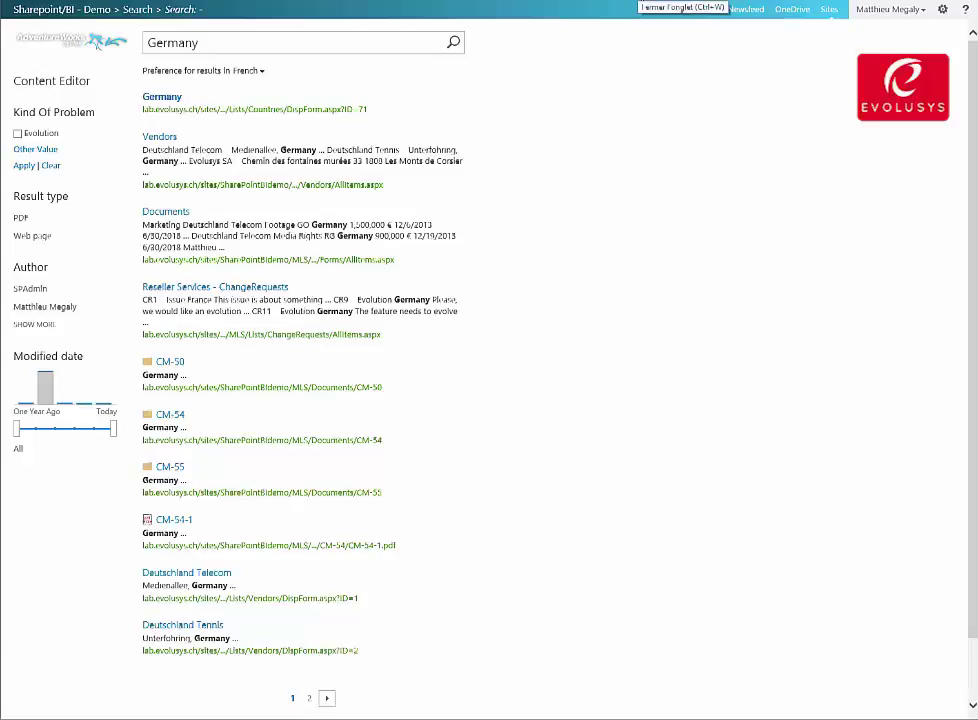
- Close the Germany results and search SharePoint for France from the Orly point on the map
left_click(638, 1)
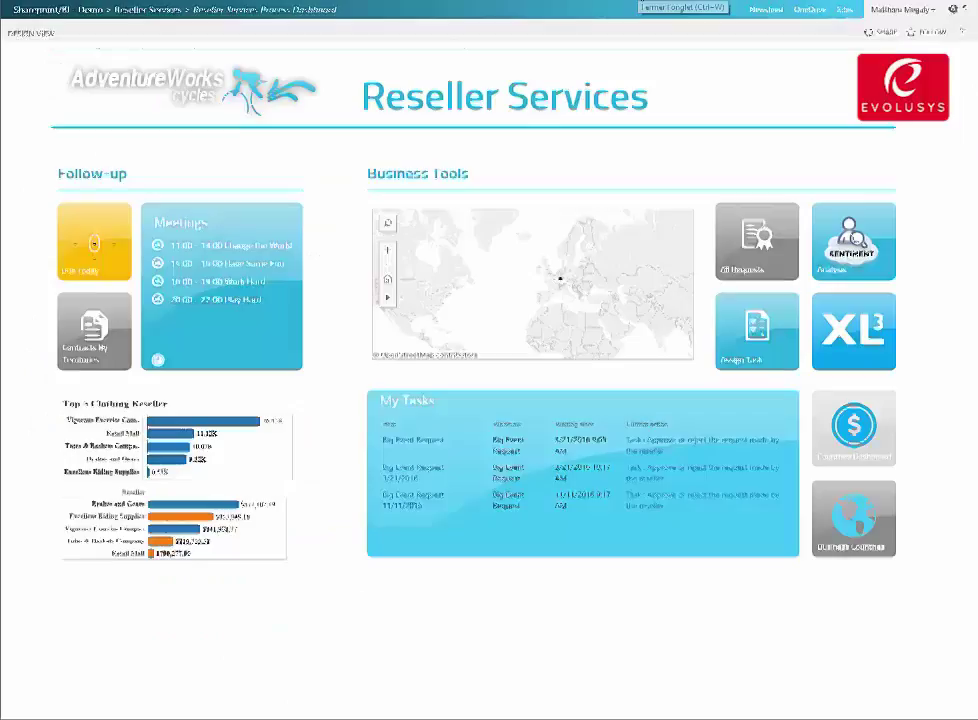
left_click(557, 281)
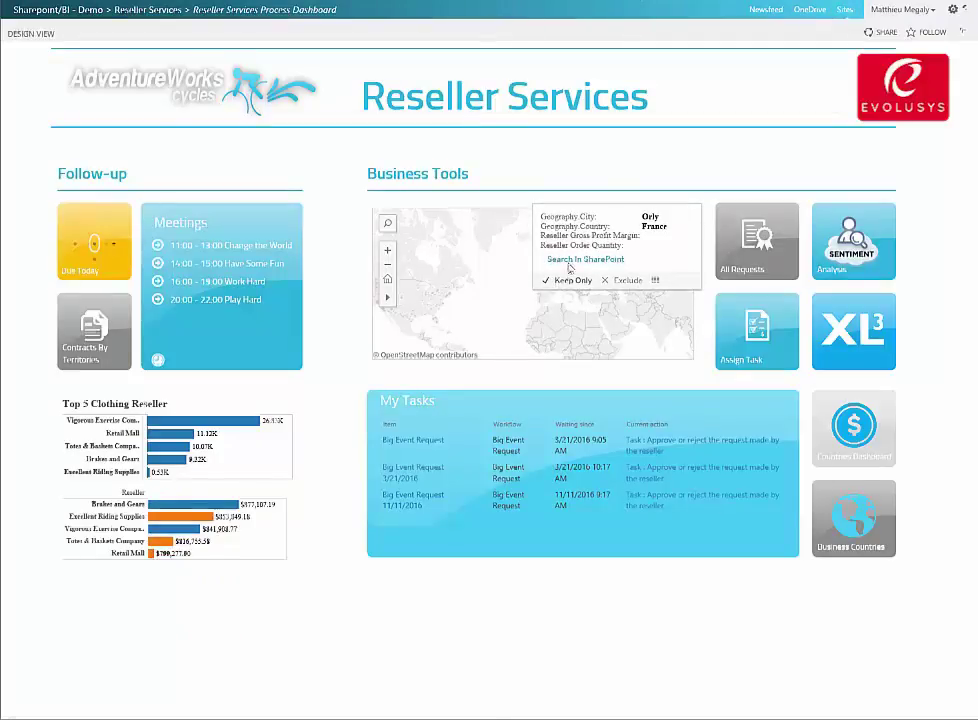
left_click(572, 262)
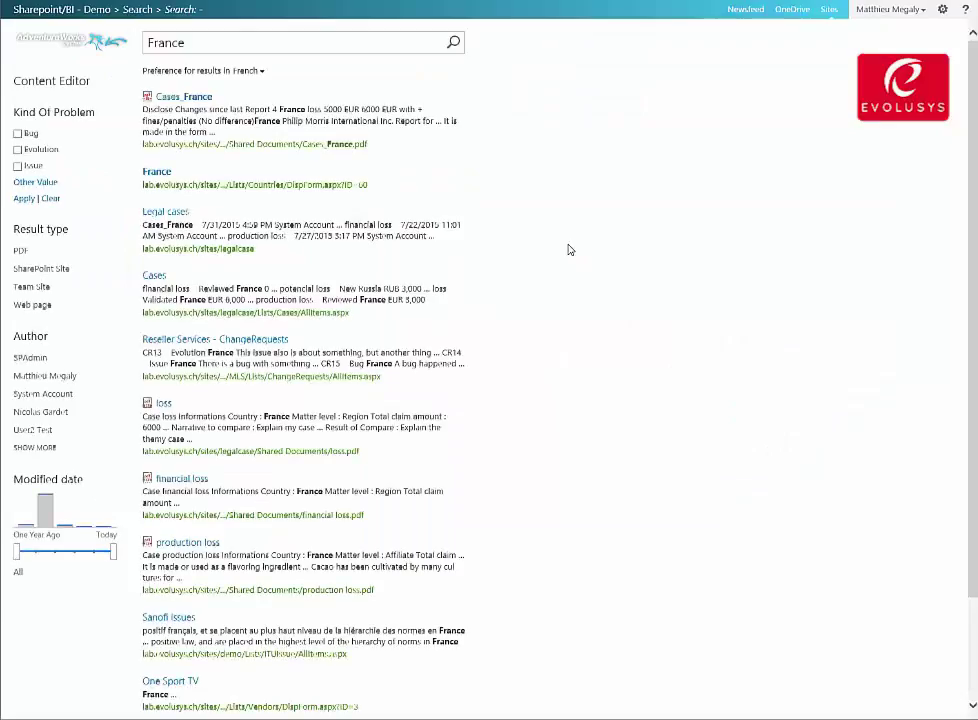
- Open the XL3 sales territory report from Business Tools and select the United Kingdom's sales amount
mouse_move(405, 145)
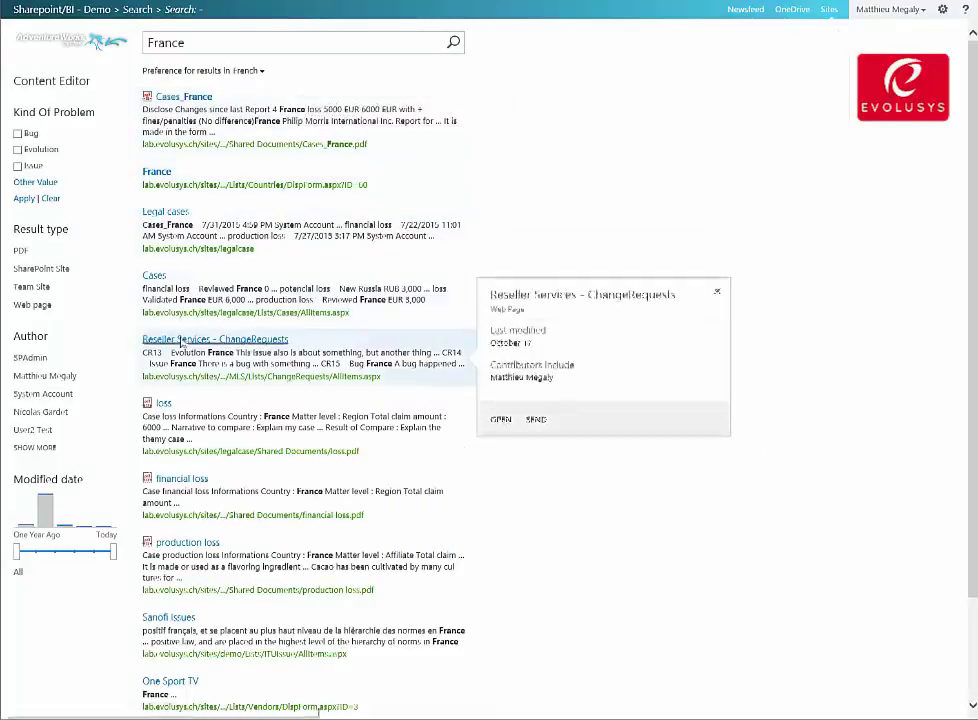
mouse_move(256, 479)
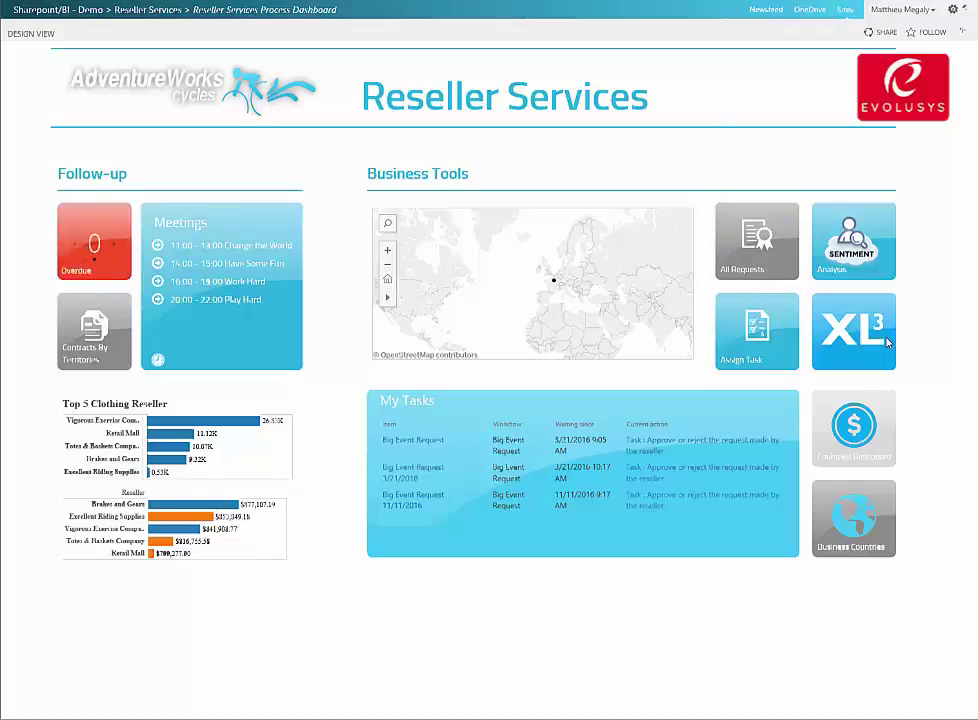
left_click(860, 318)
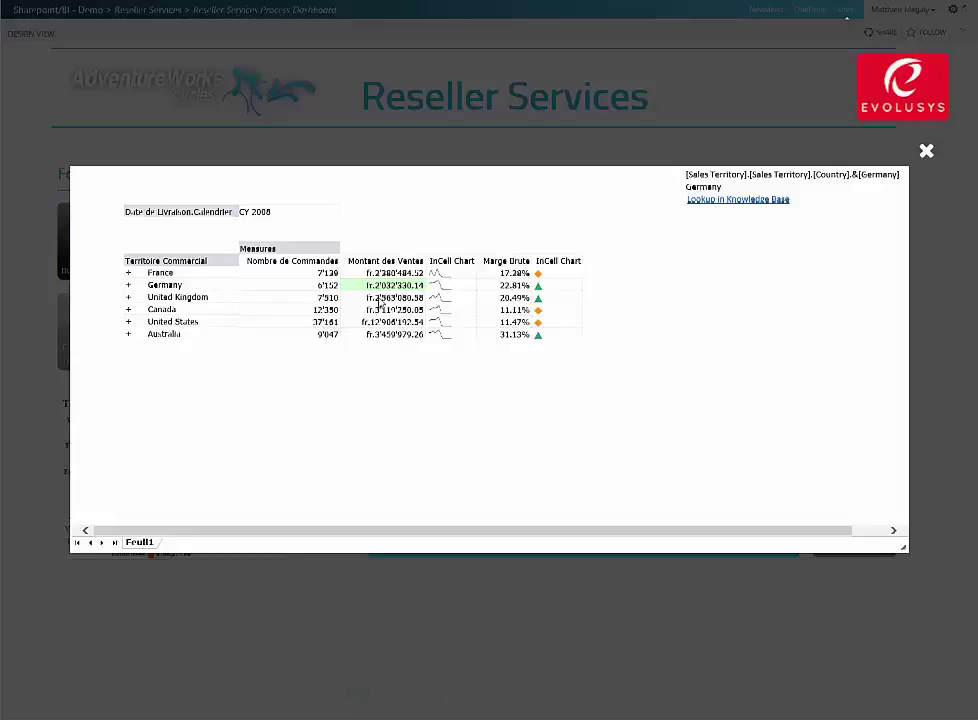
left_click(379, 299)
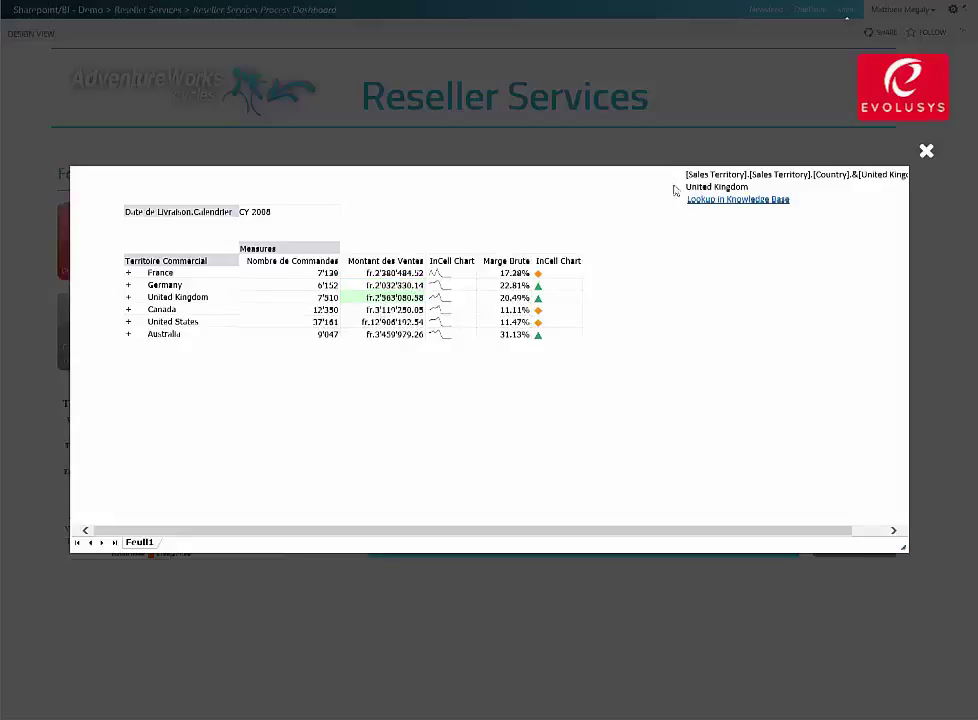
key("Up")
- Look up Canada in the knowledge base from its sales amount in the XL3 report, and close the results and the report
left_click(401, 311)
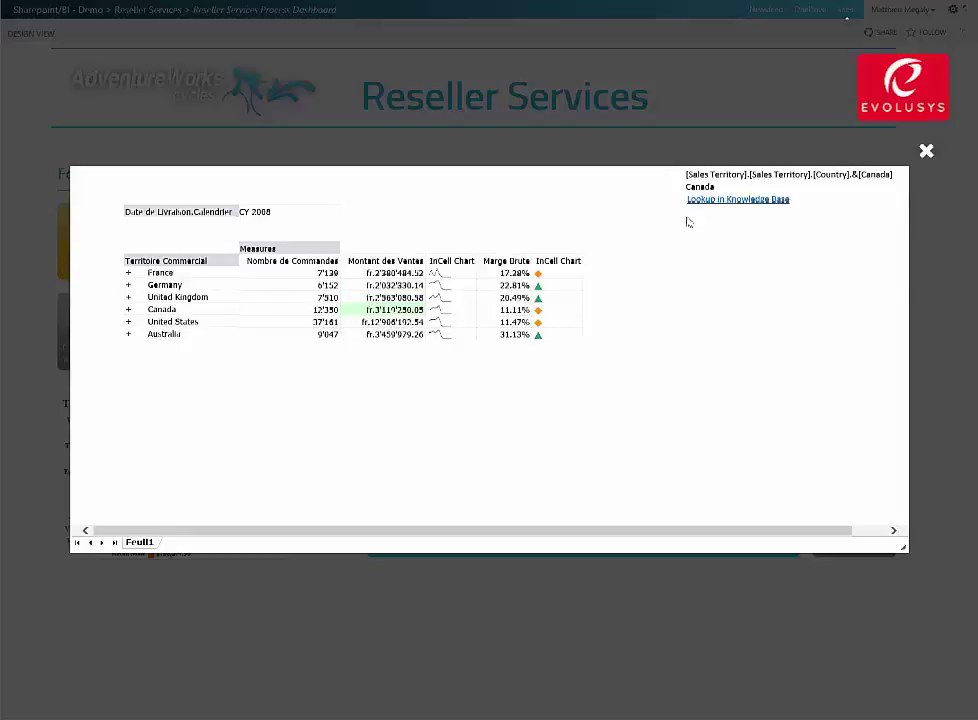
left_click(722, 199)
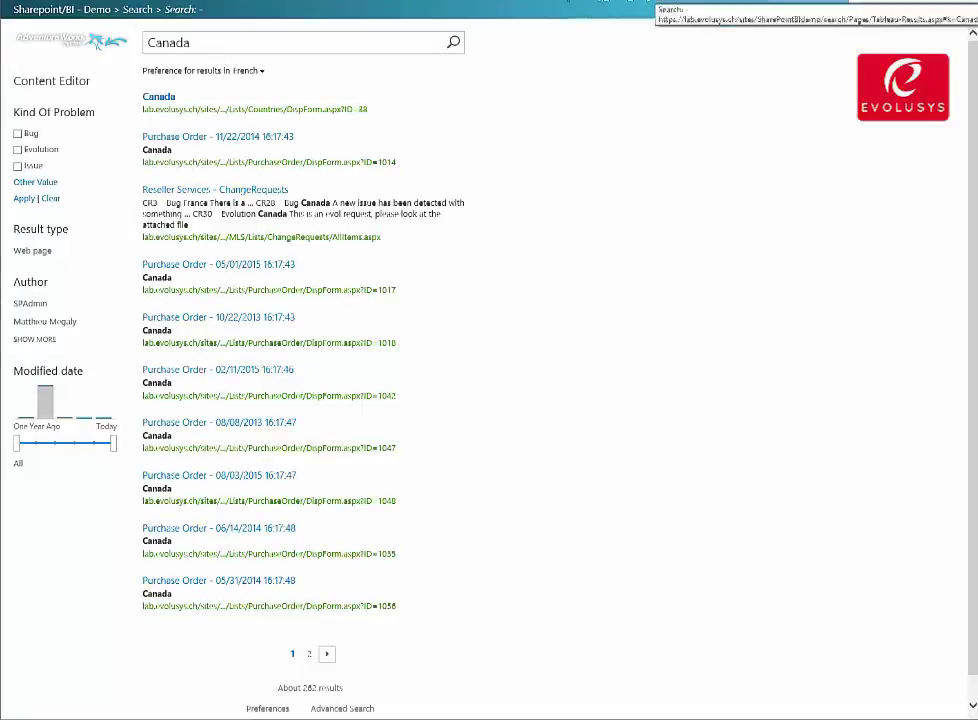
left_click(507, 1)
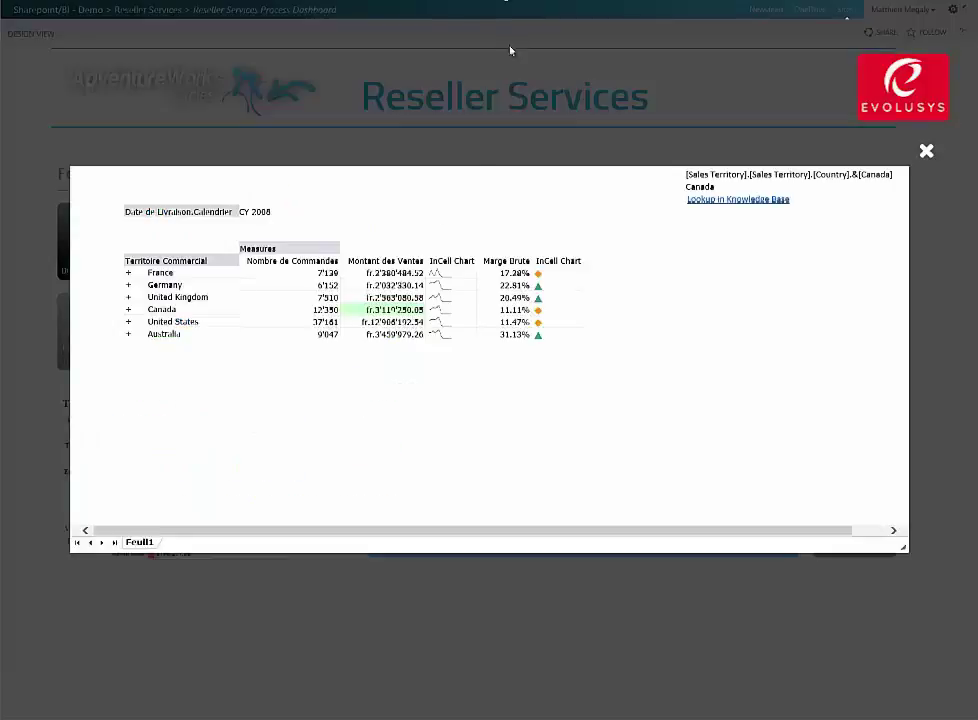
left_click(376, 289)
left_click(926, 151)
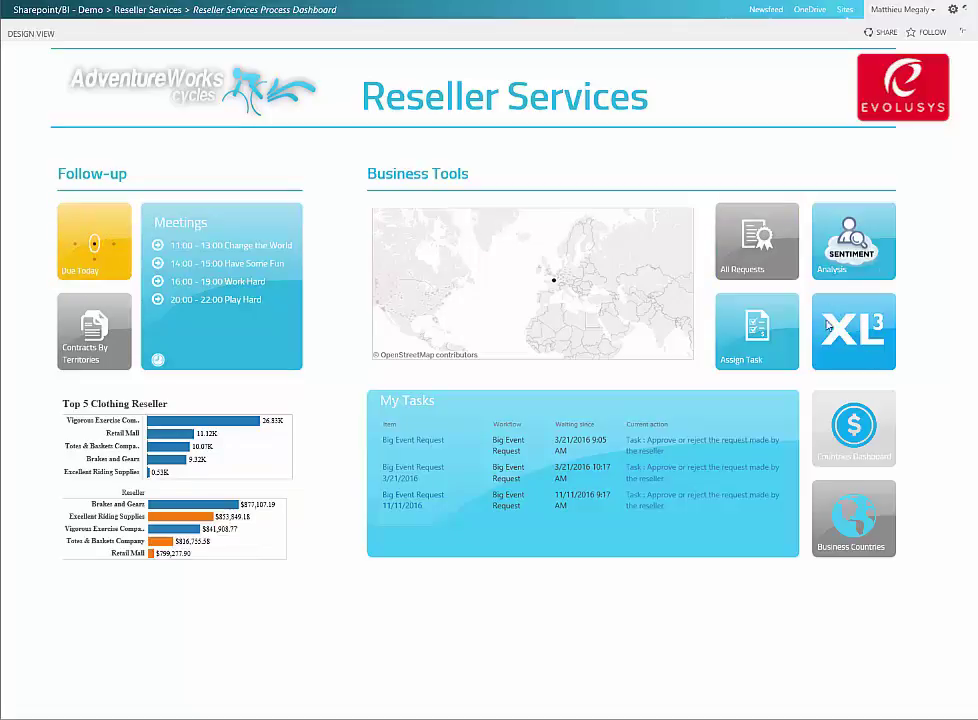
- Open the Countries Dashboard and filter its charts by Canada and France from the country sales bubbles
left_click(850, 430)
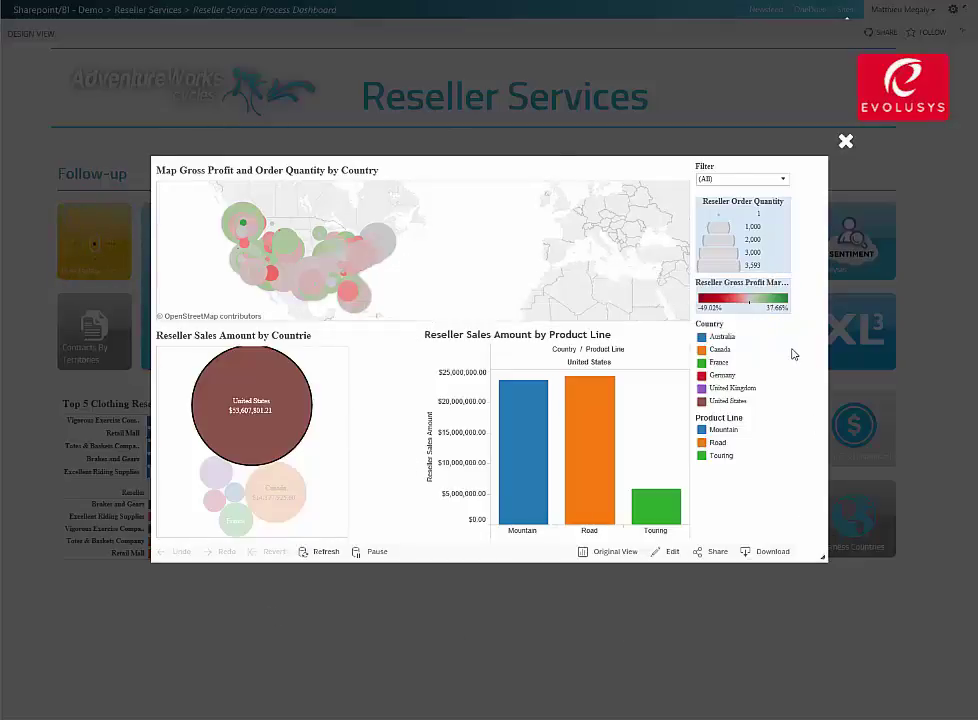
mouse_move(320, 489)
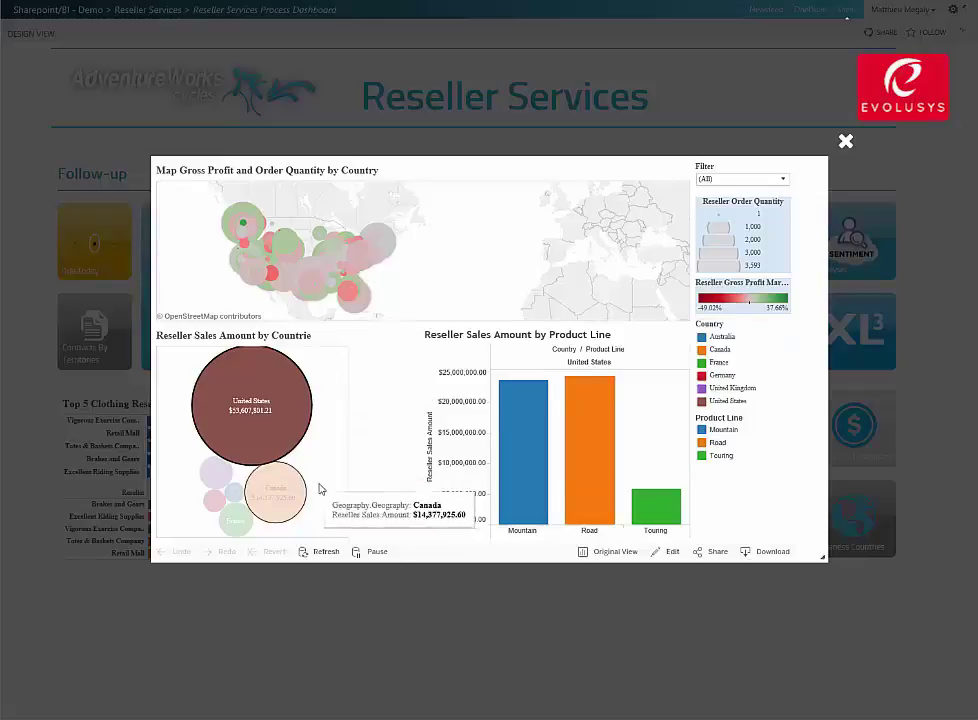
left_click(290, 481)
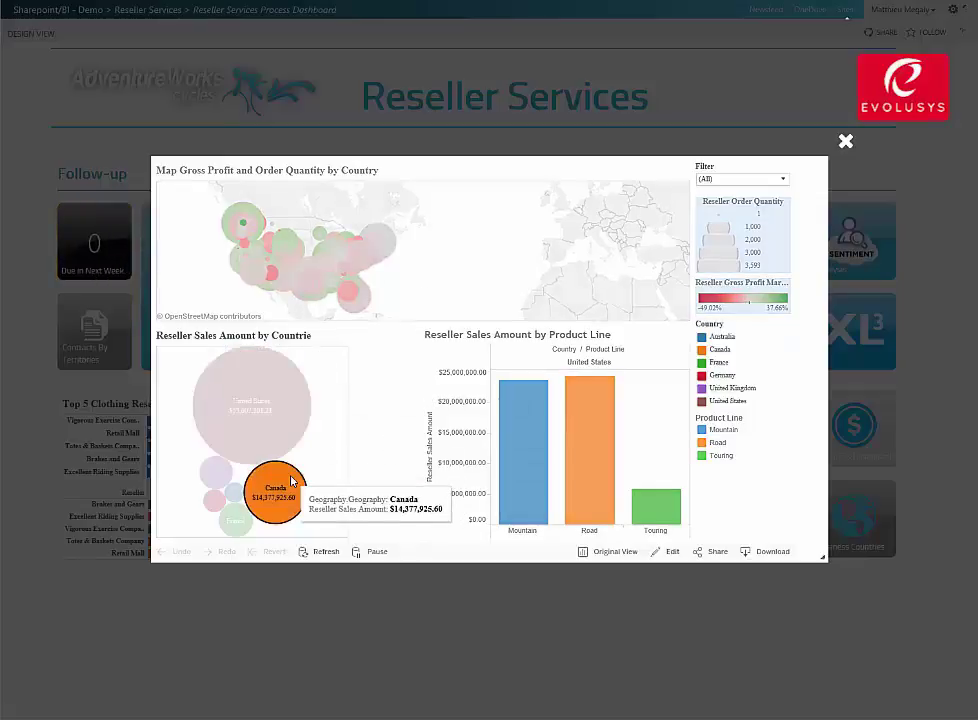
left_click(237, 519)
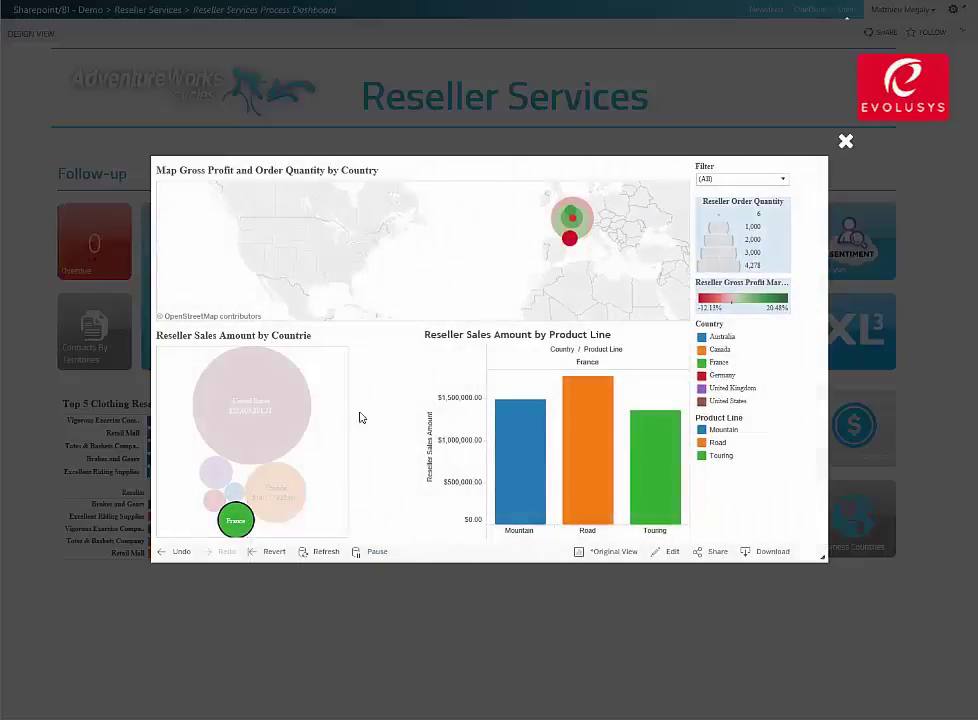
- Add a new request for United States from its sales bubble with the comment "test", save it and close the Countries Dashboard
left_click(299, 415)
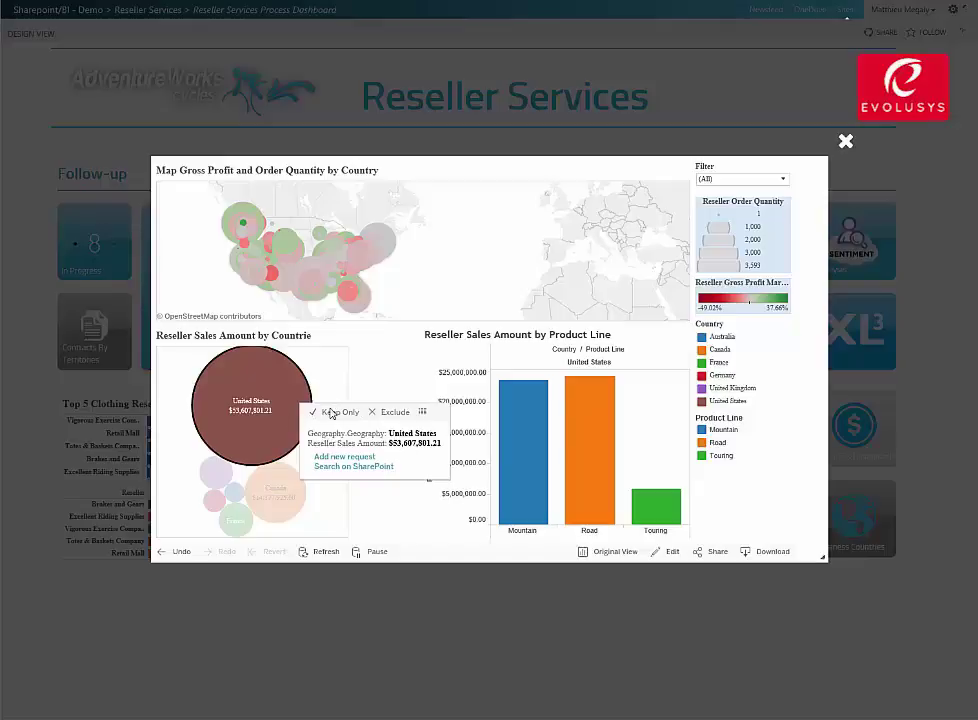
left_click(370, 465)
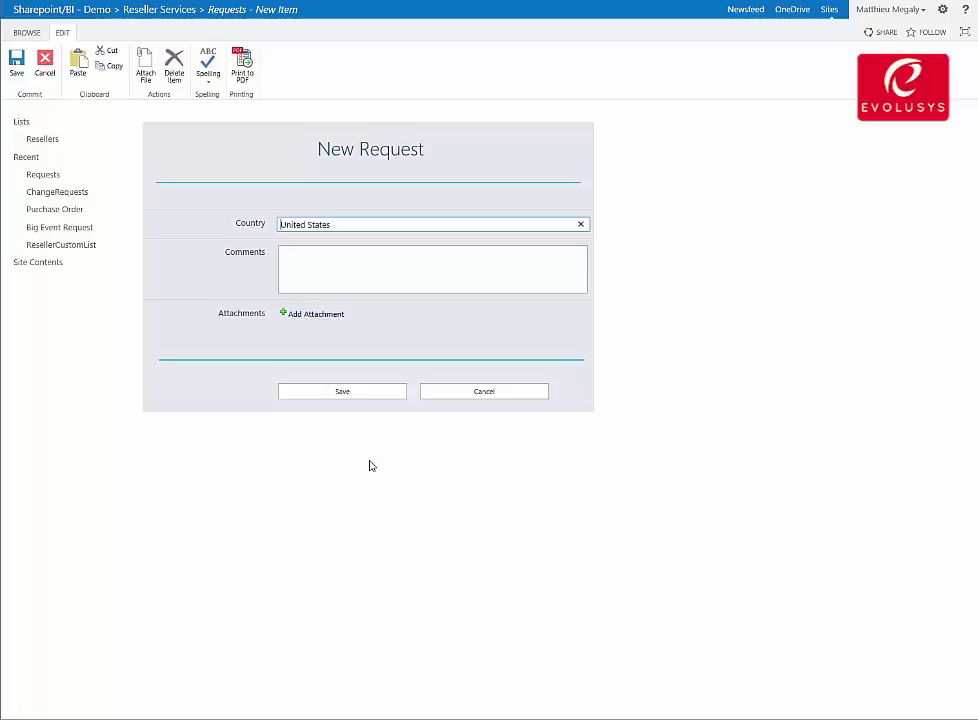
left_click_drag(366, 231, 258, 227)
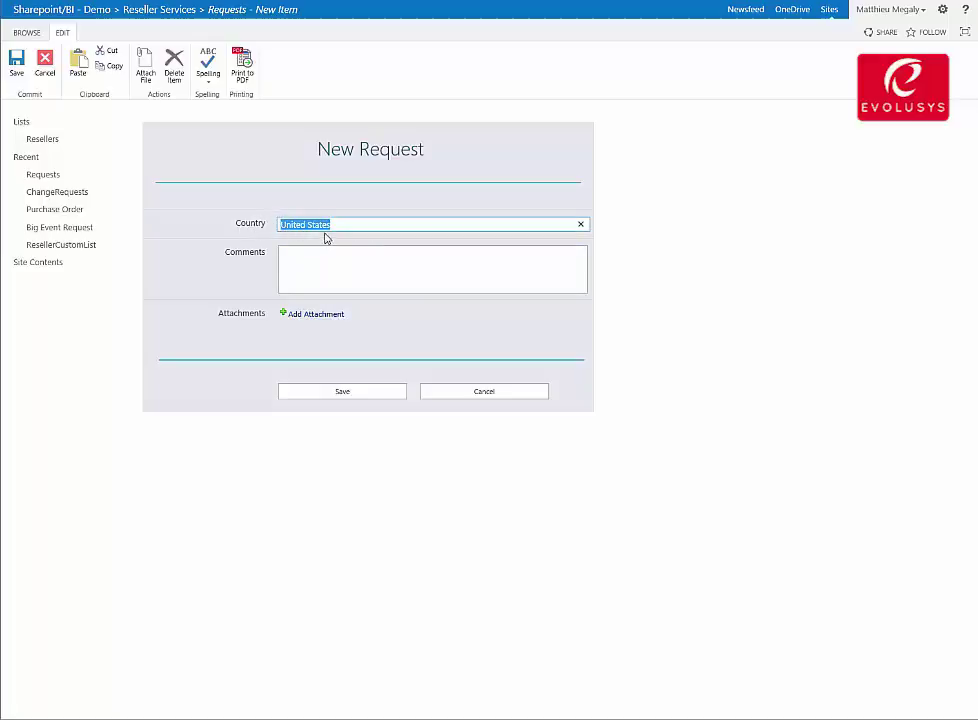
left_click(378, 266)
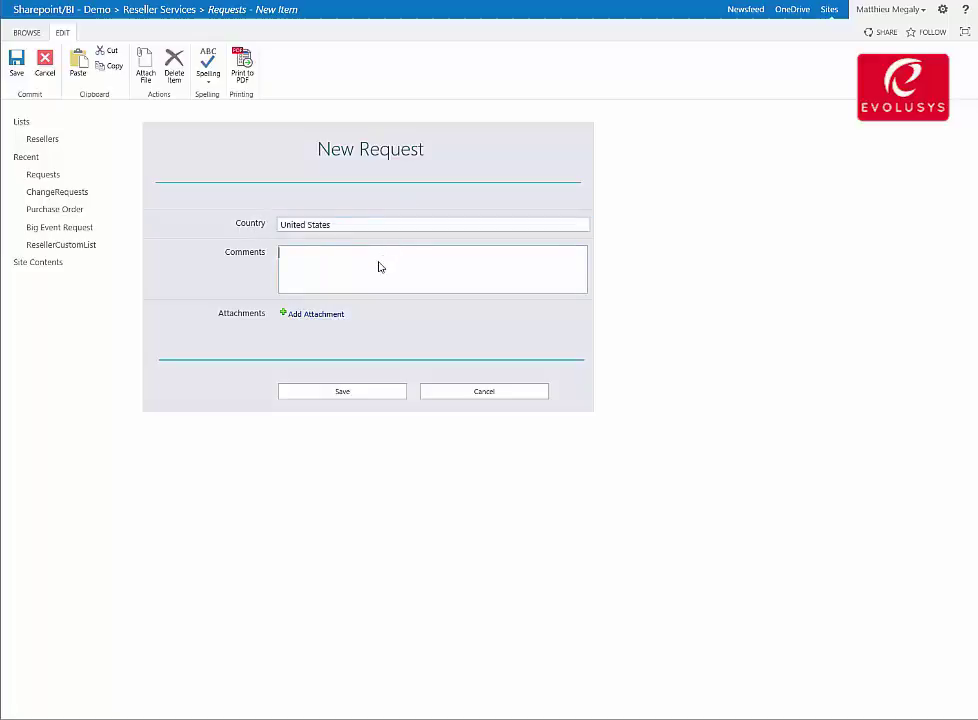
type("test")
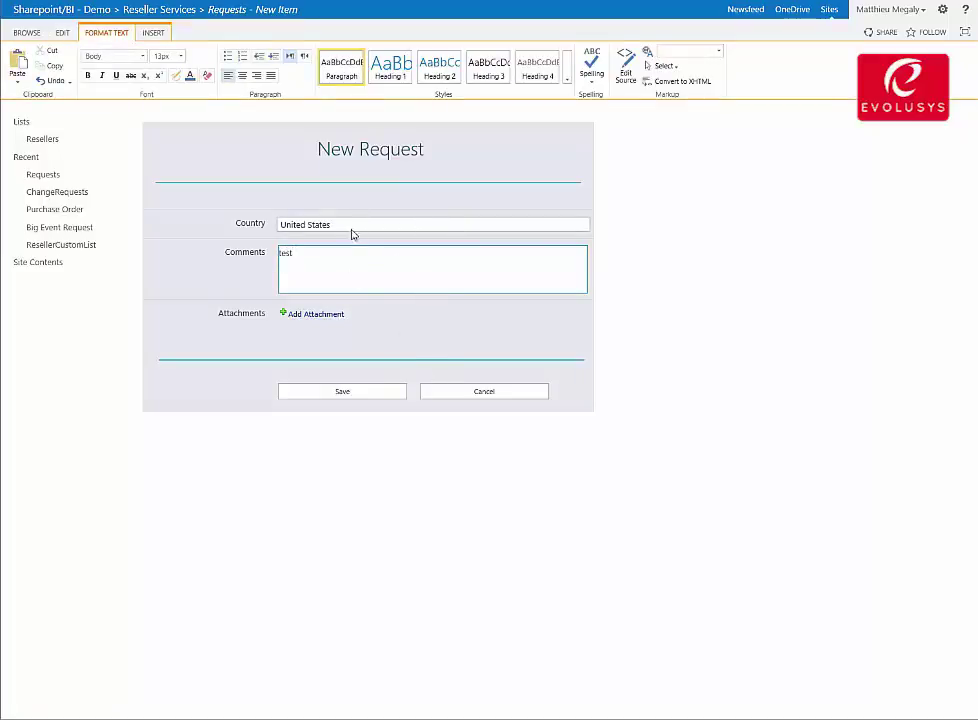
left_click(342, 391)
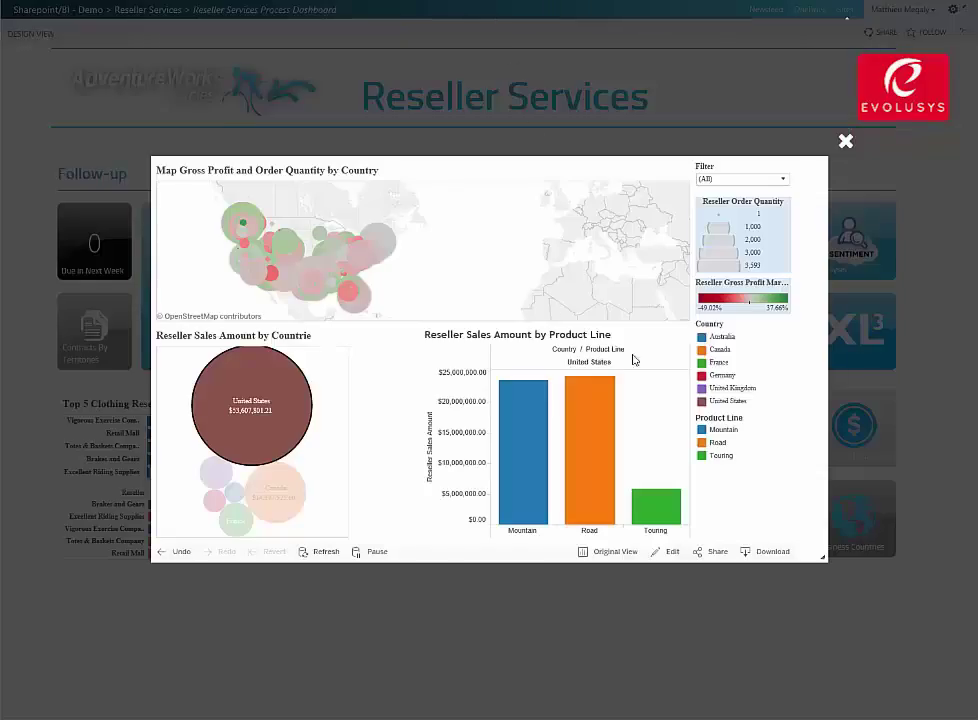
mouse_move(299, 391)
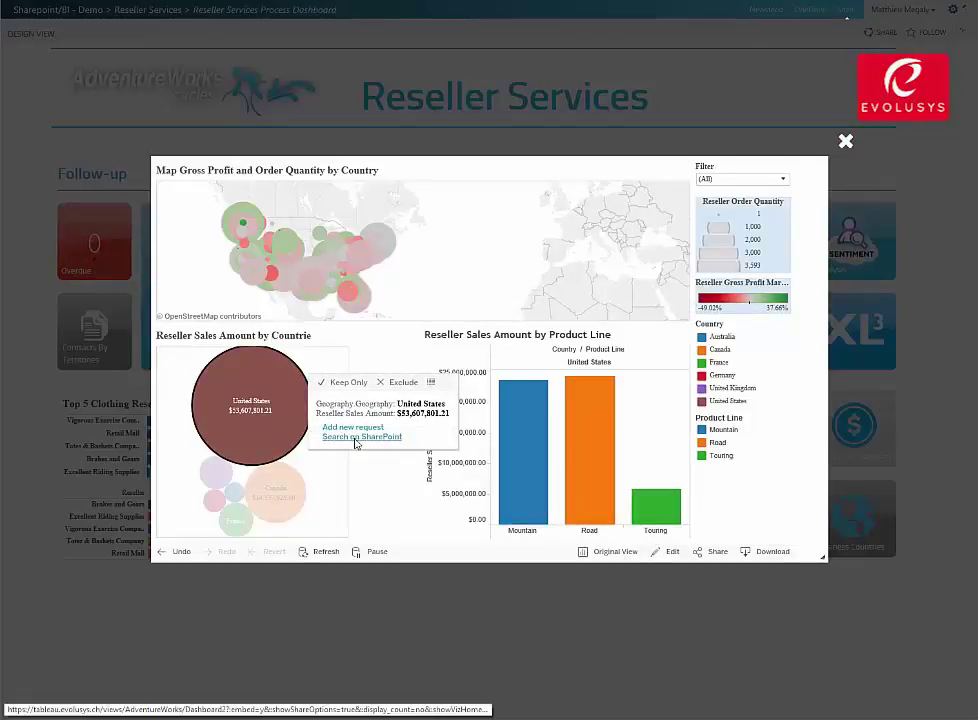
left_click(845, 143)
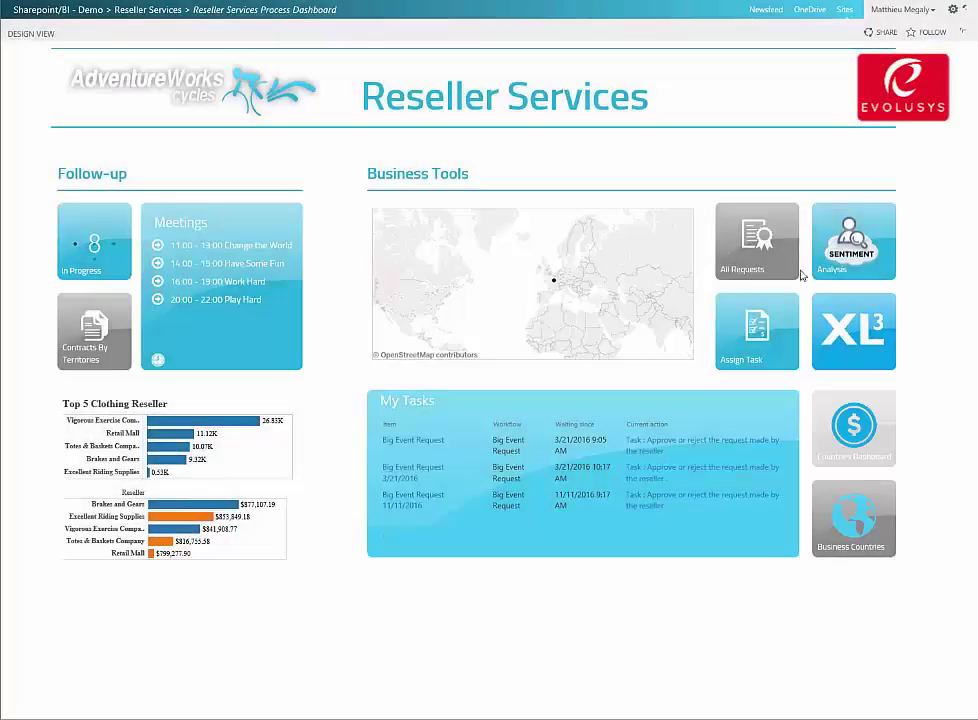
- Open the Business Countries report and display the SharePoint search results for Canada and France from its map
left_click(848, 543)
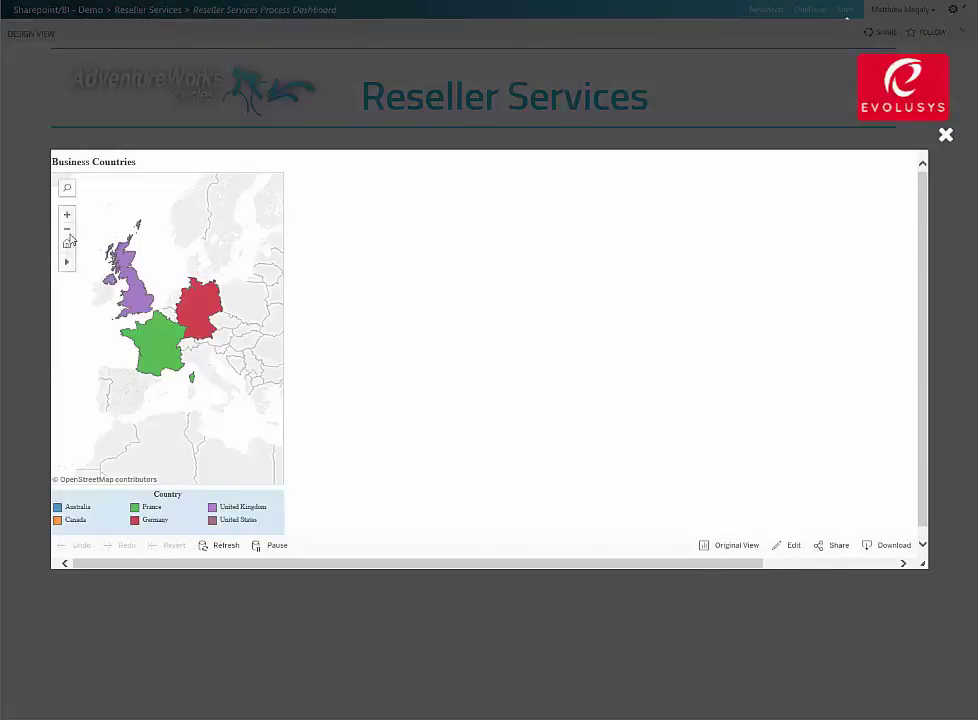
left_click(72, 229)
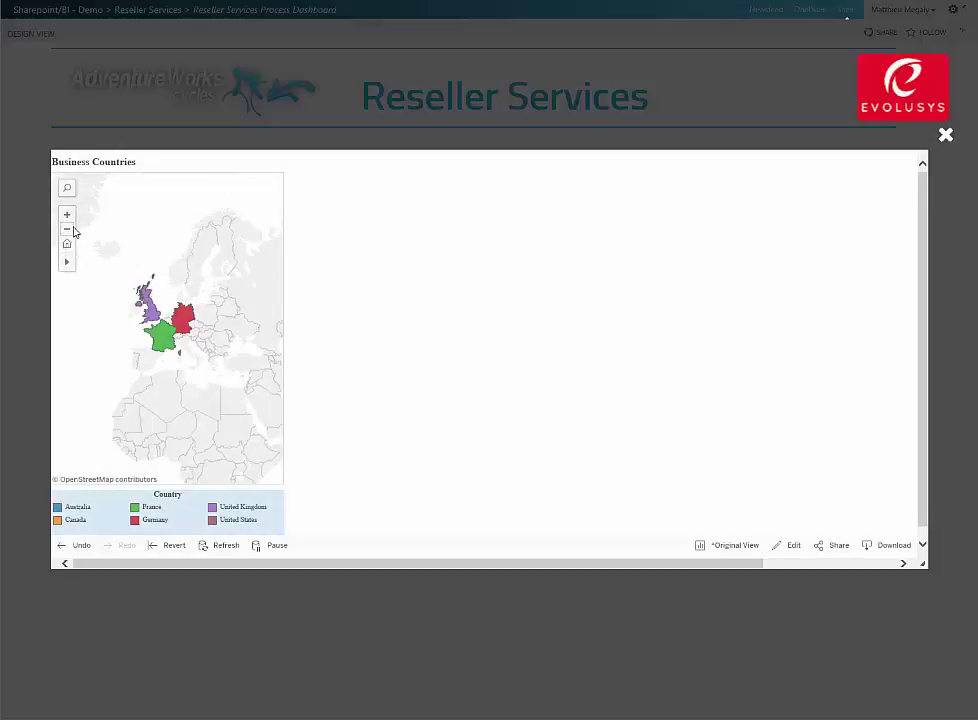
left_click(72, 229)
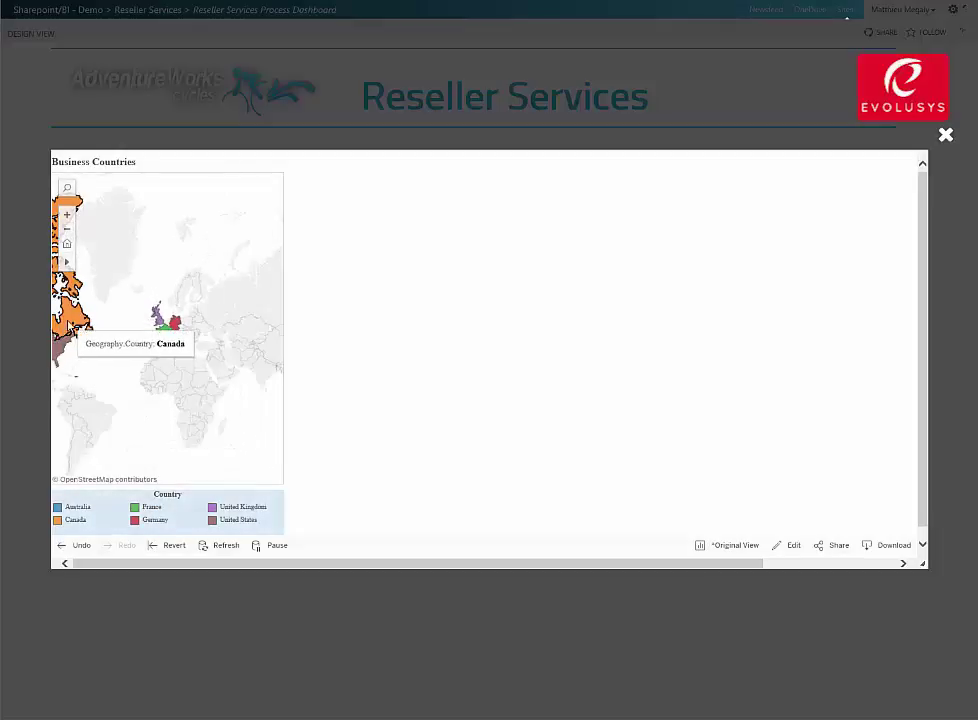
left_click(70, 326)
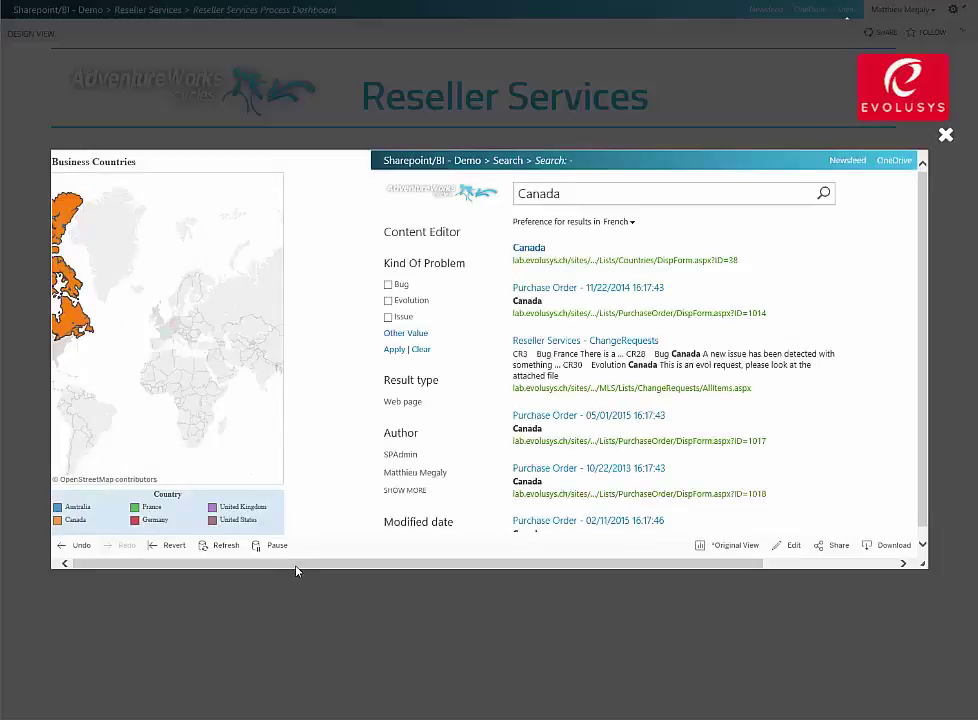
left_click_drag(296, 570, 420, 571)
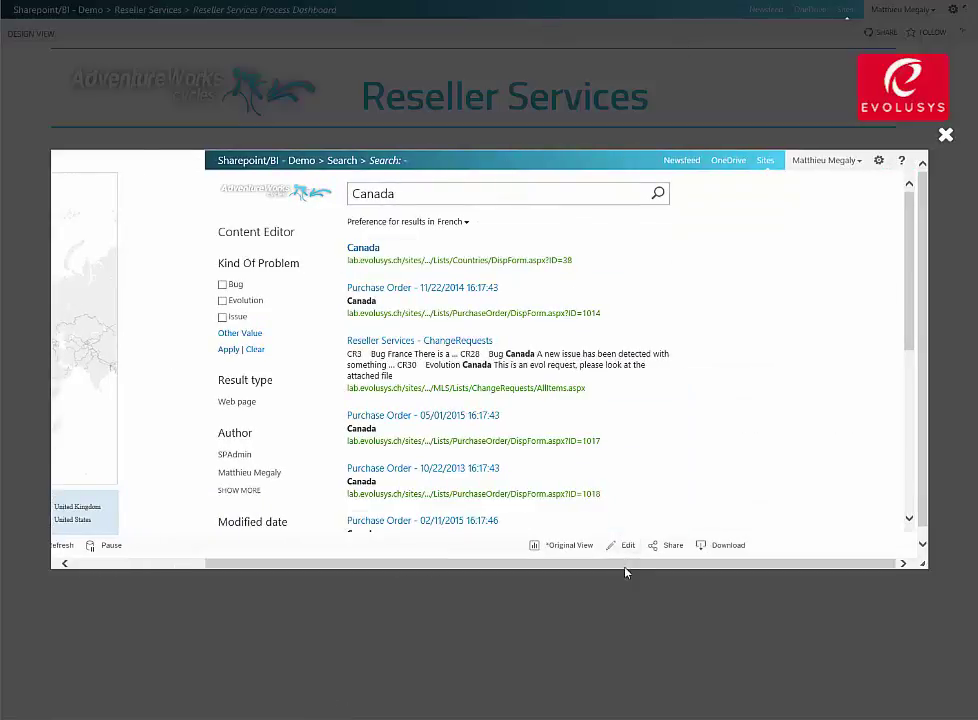
left_click_drag(626, 568, 426, 559)
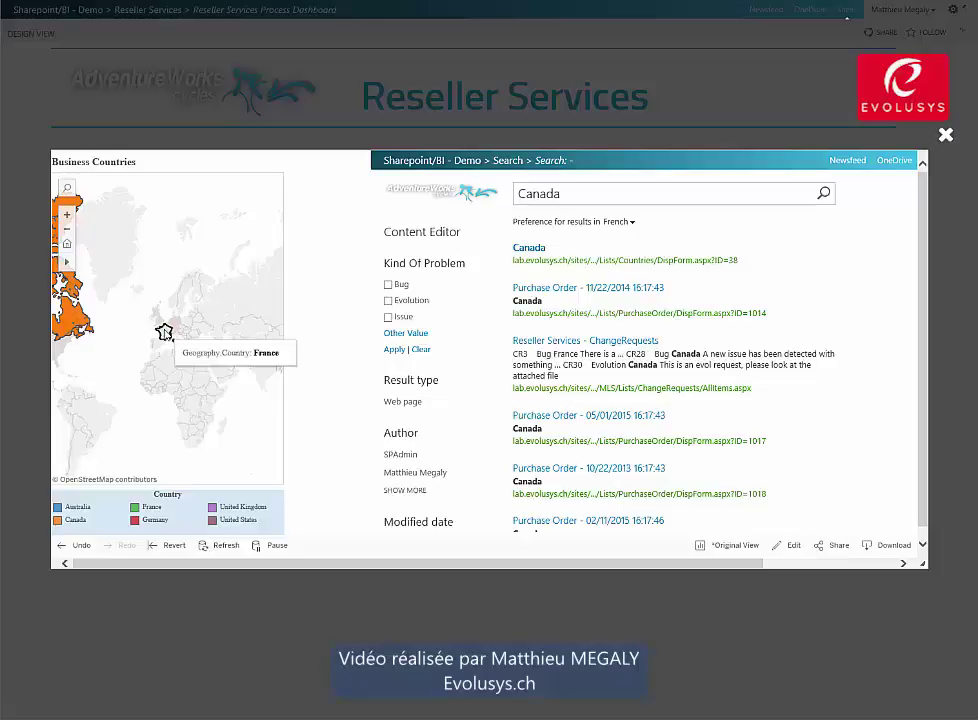
left_click(164, 331)
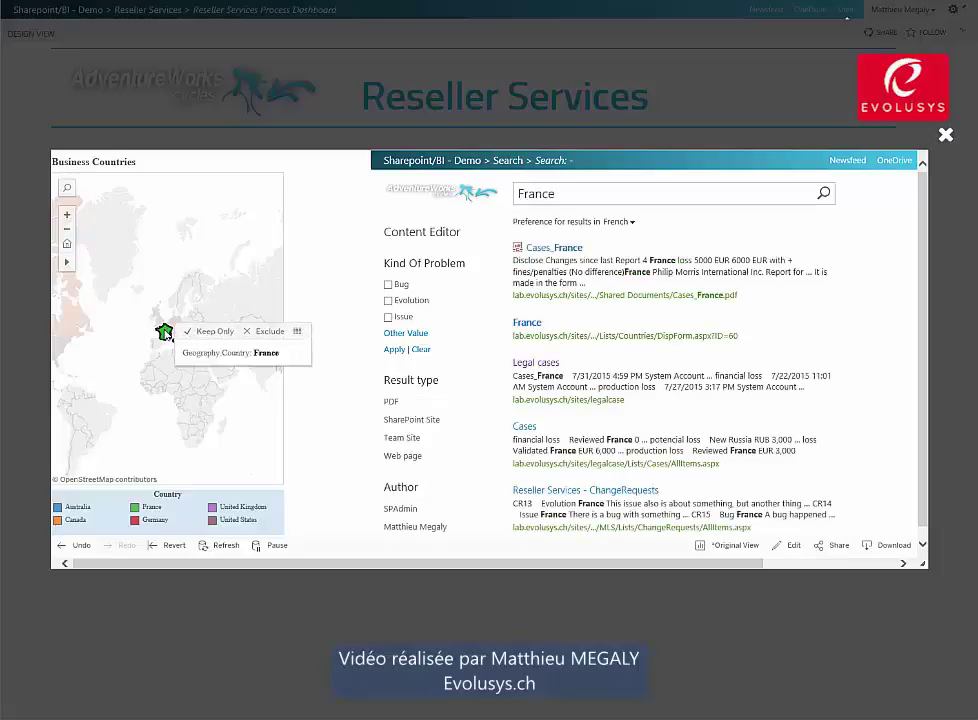
- Display the Canada results again from the map, preview the Purchase Order 11/22/2014 and ChangeRequests entries, and close the Business Countries report
left_click(75, 318)
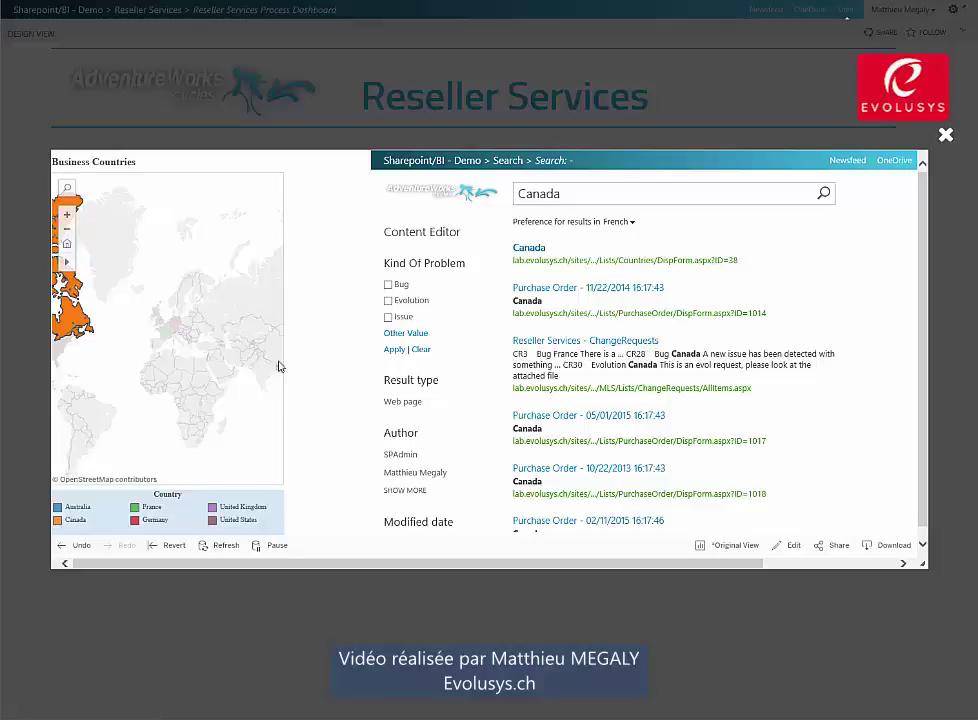
left_click_drag(192, 564, 317, 564)
mouse_move(386, 254)
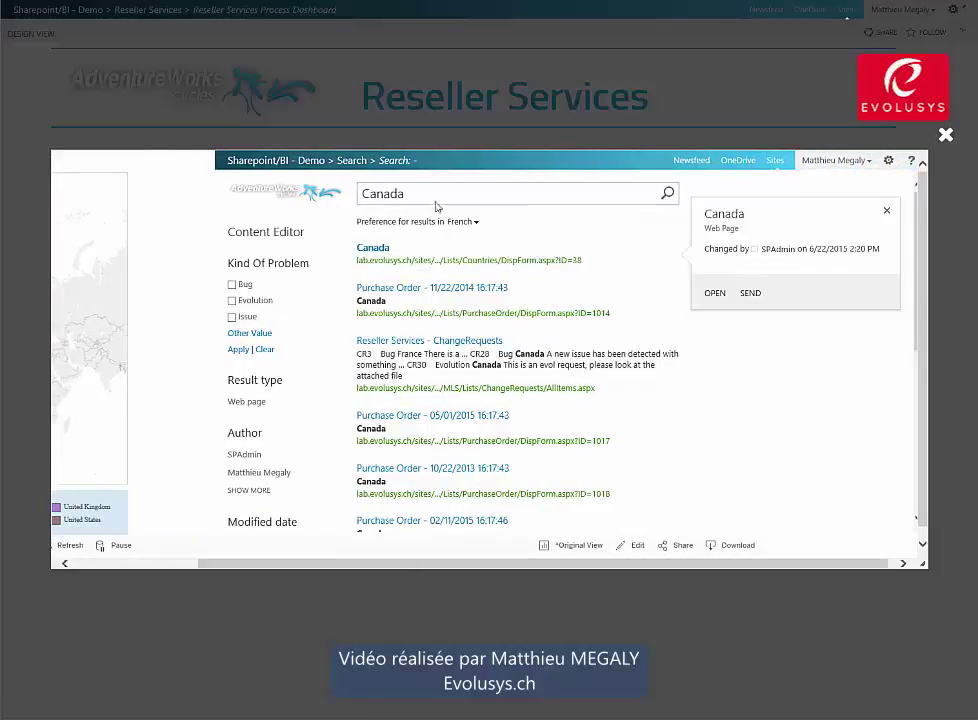
left_click_drag(484, 567, 561, 568)
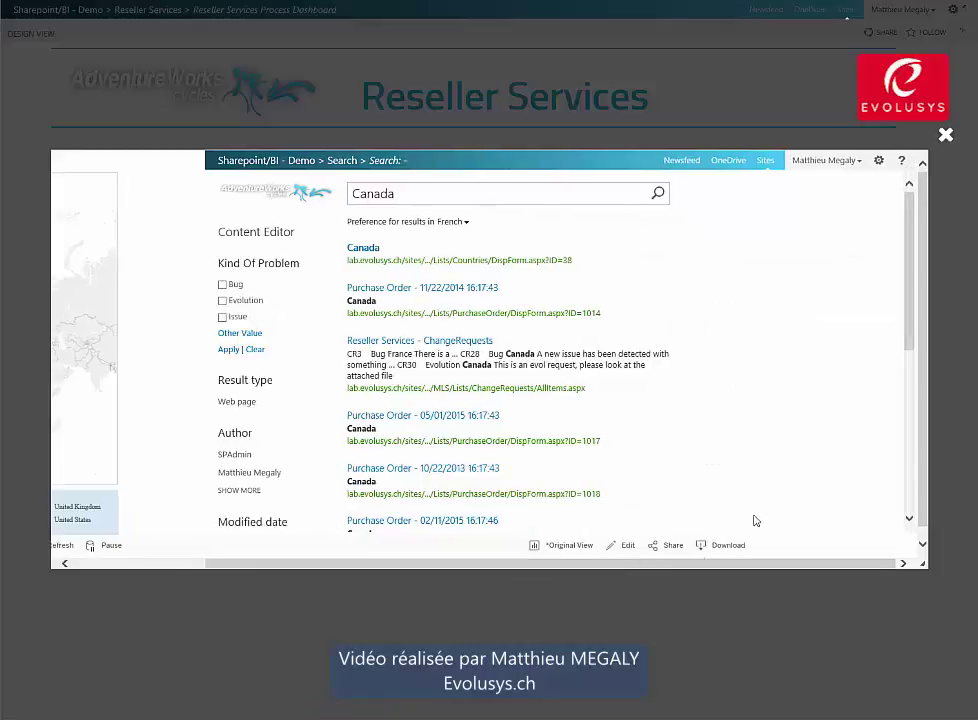
mouse_move(622, 324)
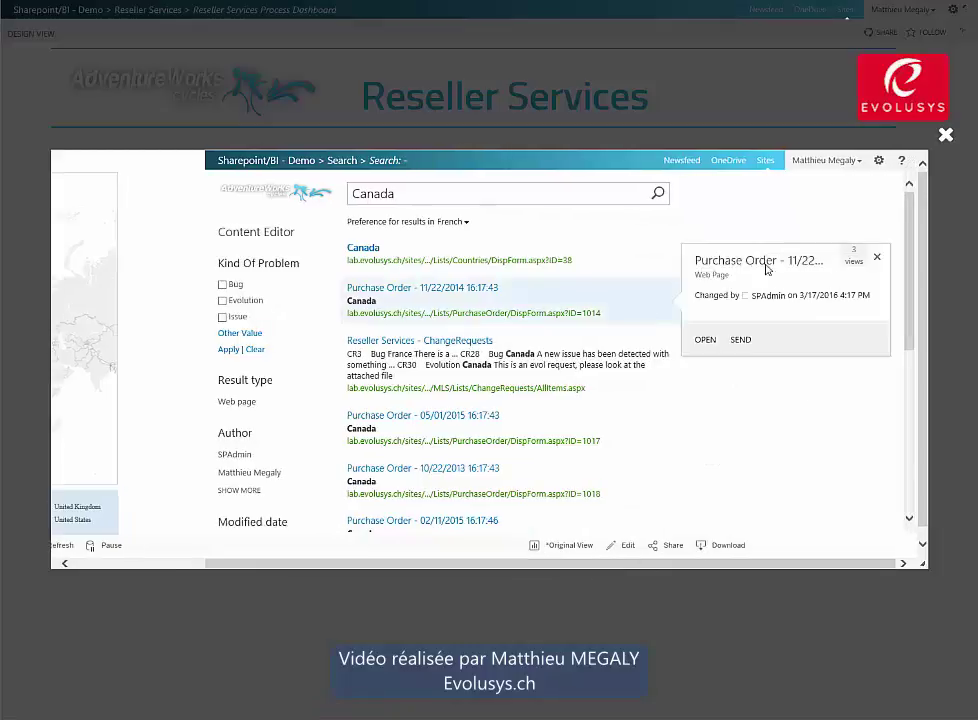
mouse_move(657, 350)
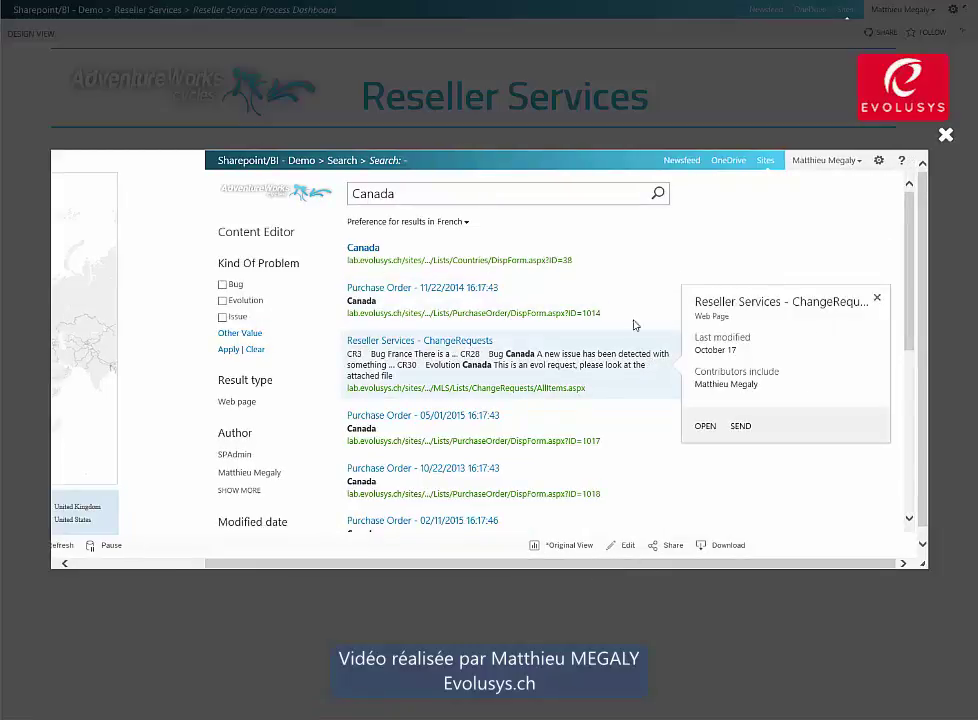
left_click_drag(690, 563, 550, 563)
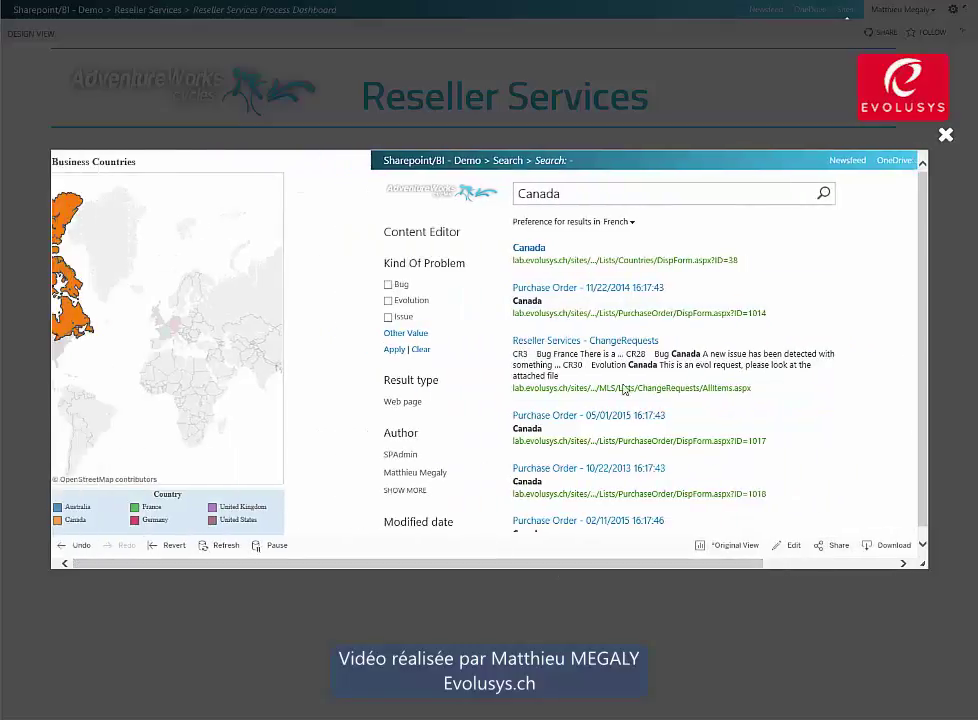
left_click(945, 135)
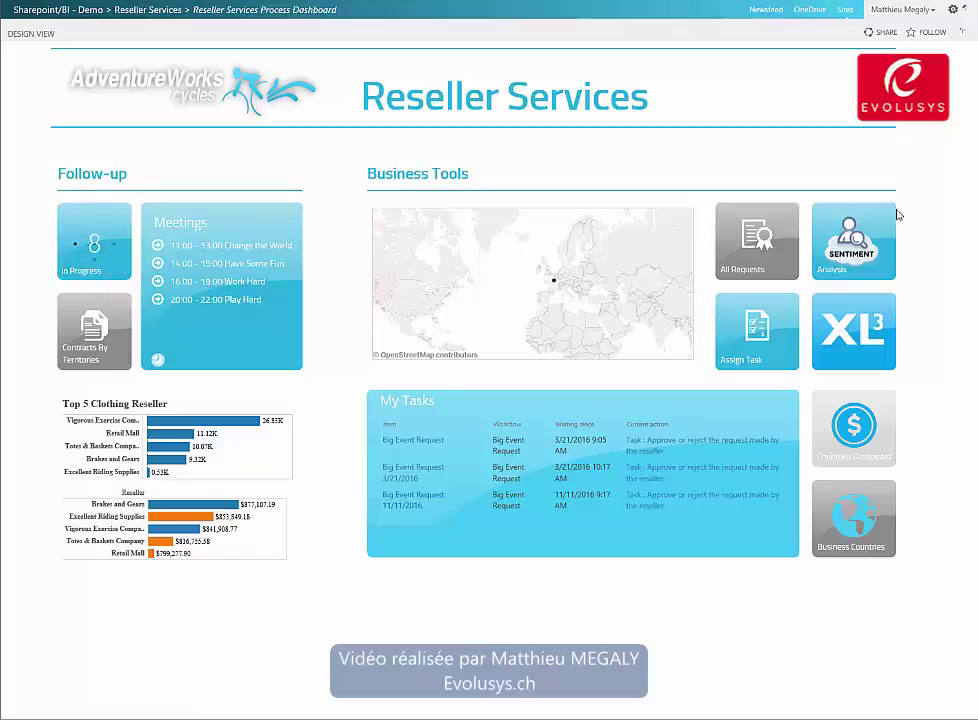
- Open the Sentiment Analysis report in an enlarged window, examine the Twitter charts for Microsoft products, and close it
left_click(856, 262)
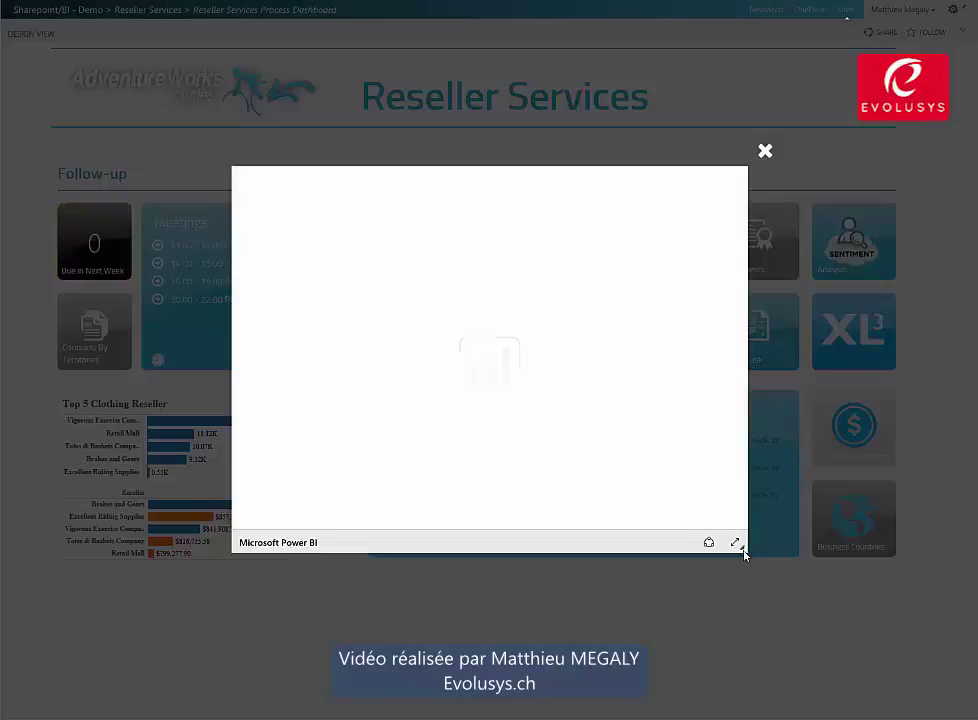
left_click_drag(753, 561, 866, 612)
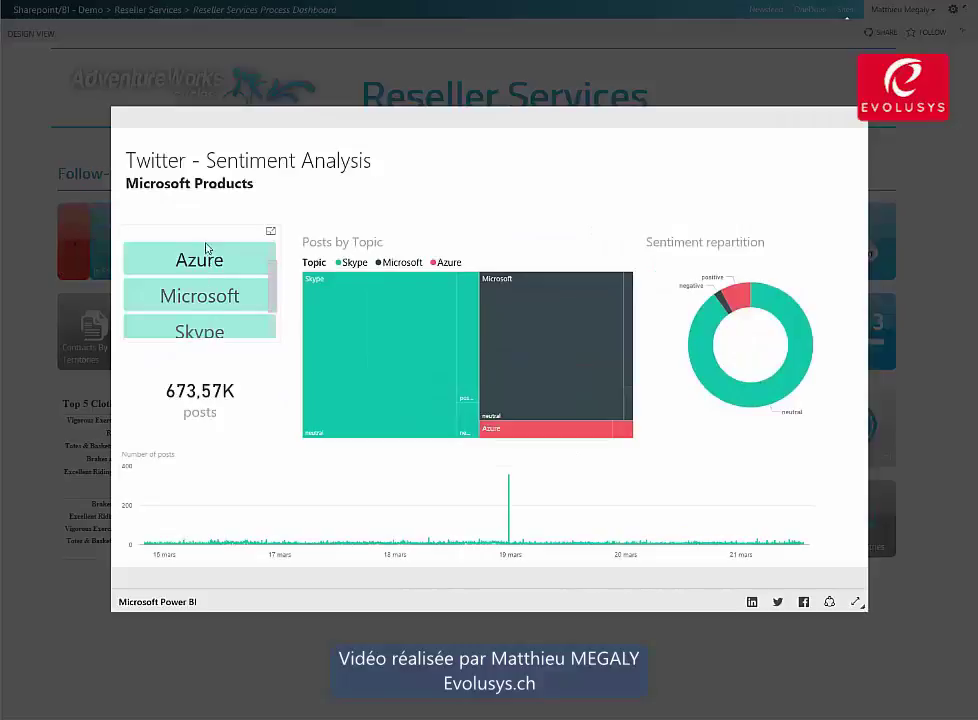
mouse_move(410, 345)
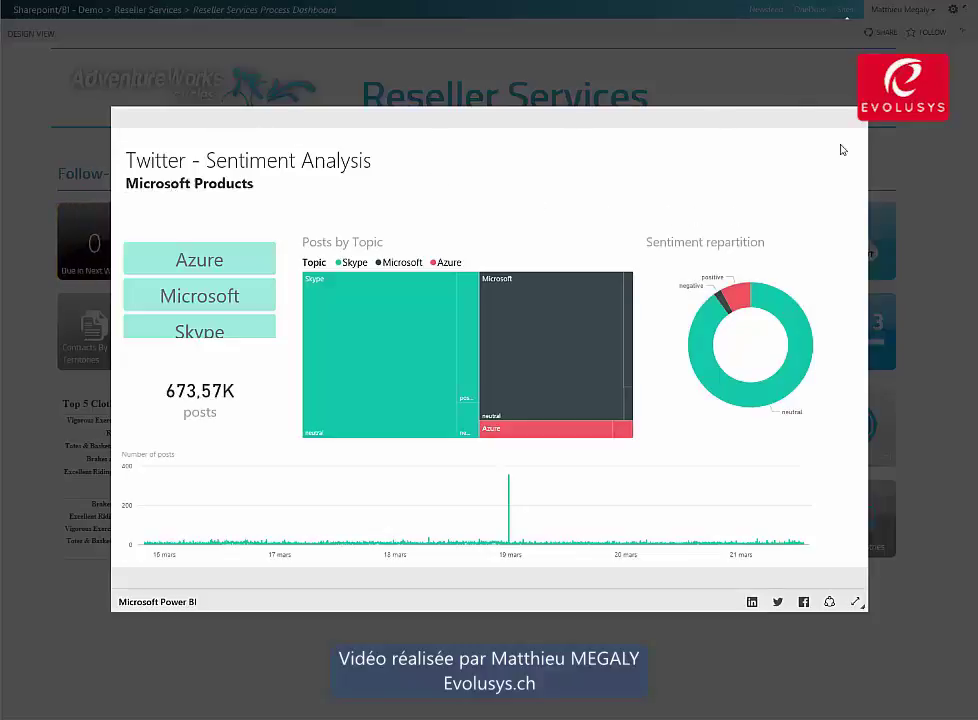
key("Escape")
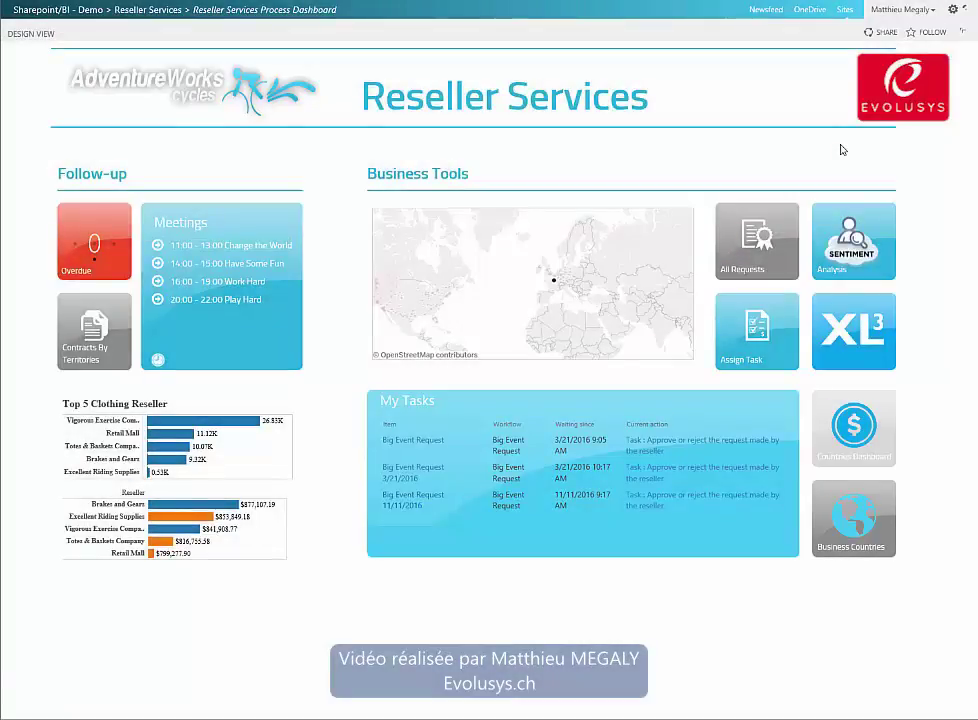